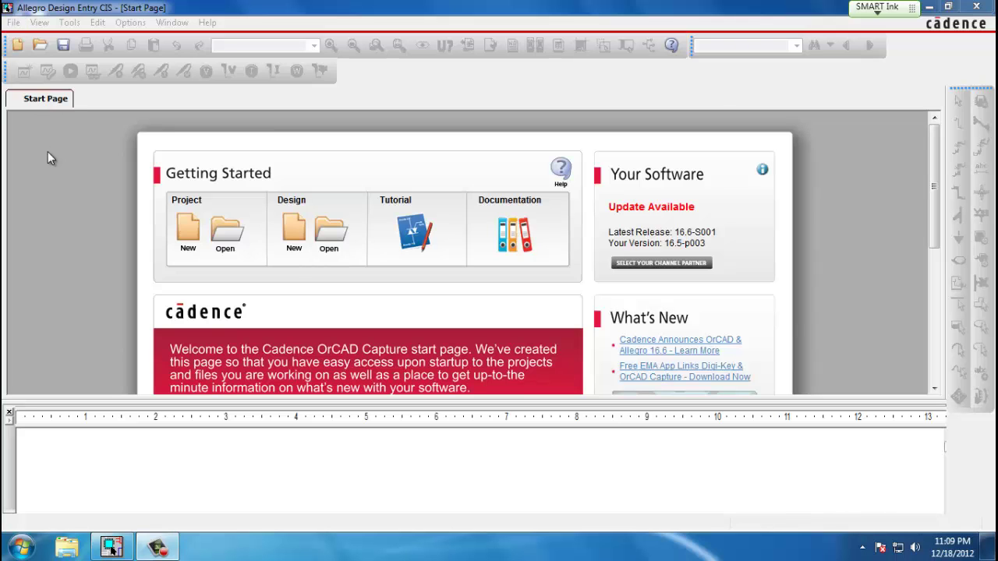
Step: Create a blank Analog or Mixed A/D PSpice project named montecarlo
{"action": "left_click", "coordinate": [12, 23]}
{"action": "mouse_move", "coordinate": [23, 41]}
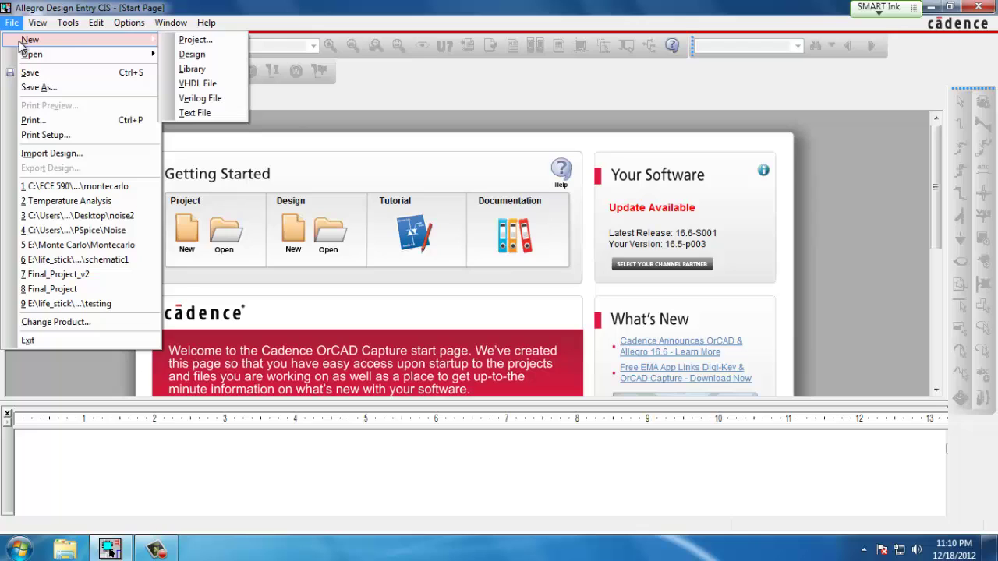
{"action": "left_click", "coordinate": [187, 40]}
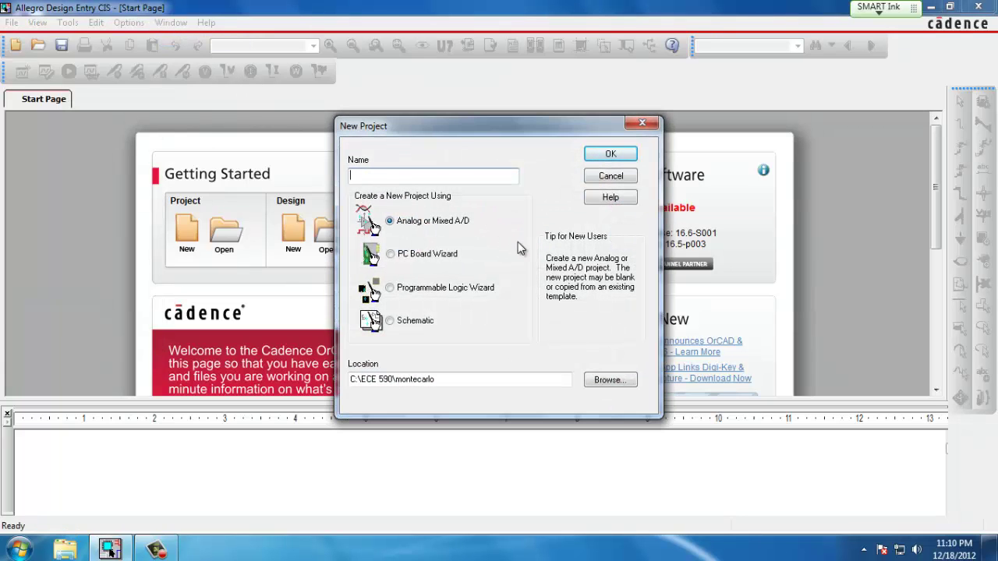
{"action": "type", "text": "montecarlo"}
{"action": "left_click", "coordinate": [608, 154]}
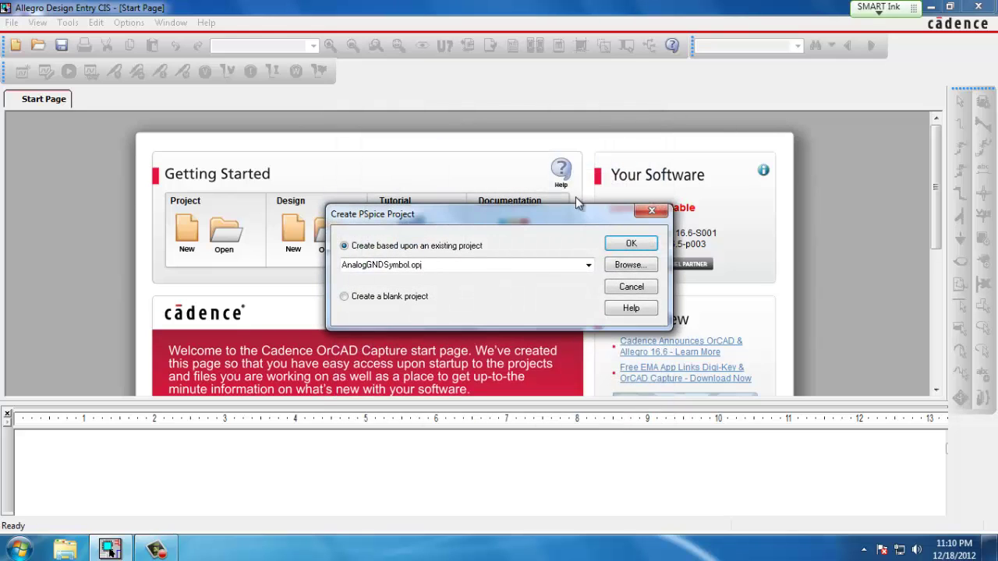
{"action": "left_click", "coordinate": [384, 297]}
{"action": "left_click", "coordinate": [630, 246]}
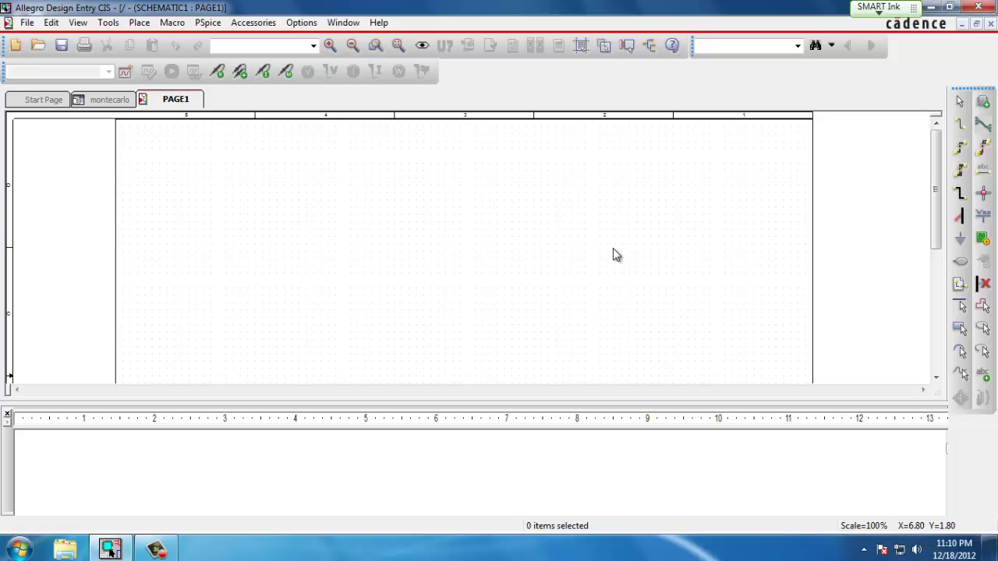
Step: Place a VAC part from the SOURCE library in the left half of the schematic page
{"action": "left_click", "coordinate": [141, 23]}
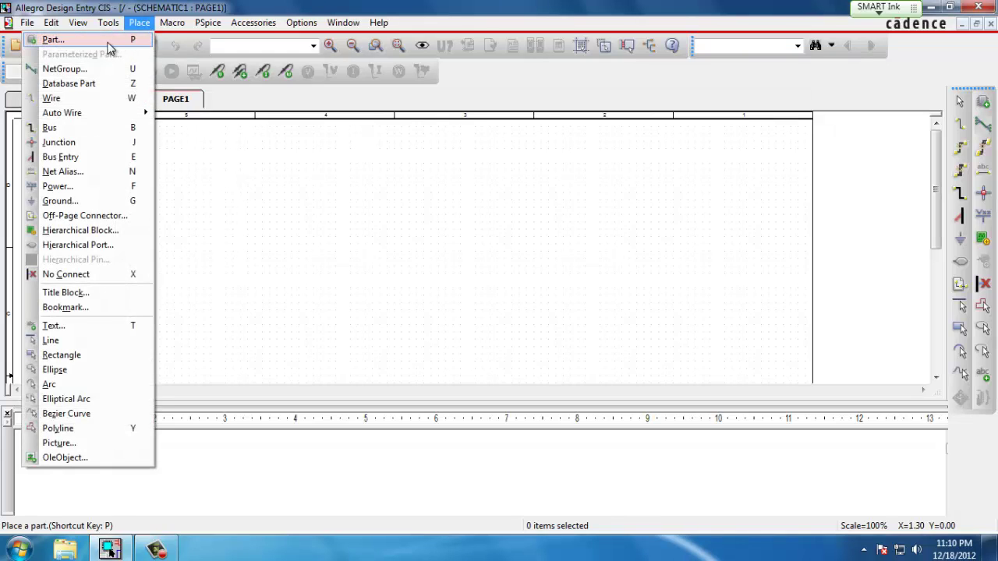
{"action": "left_click", "coordinate": [92, 43]}
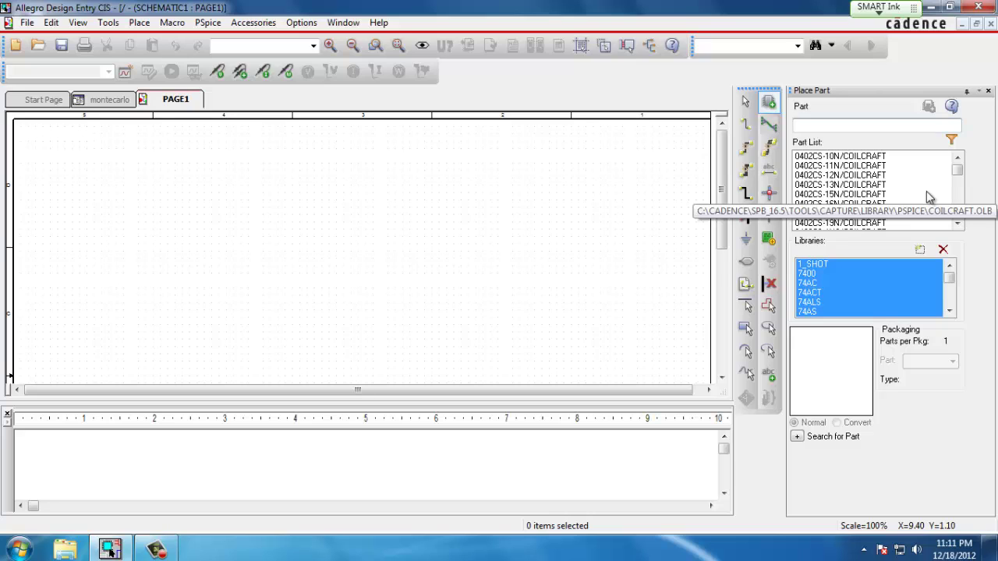
{"action": "type", "text": "ac"}
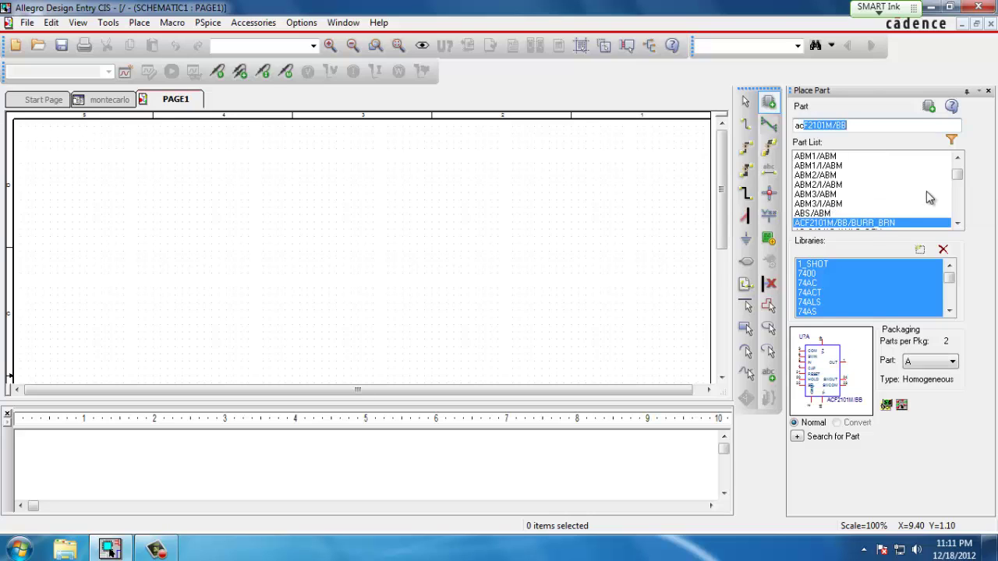
{"action": "key", "text": "BackSpace"}
{"action": "key", "text": "BackSpace"}
{"action": "key", "text": "BackSpace"}
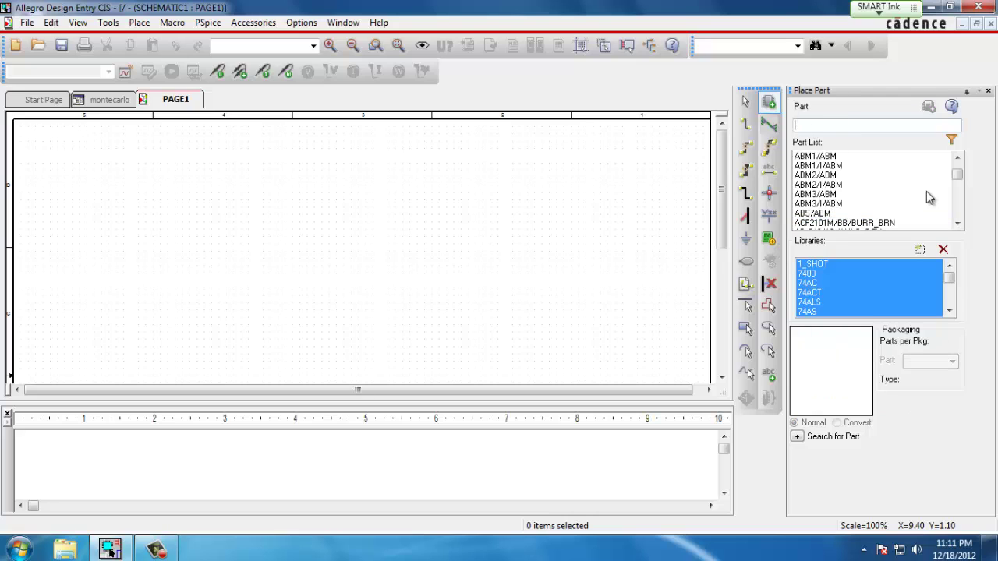
{"action": "type", "text": "vac"}
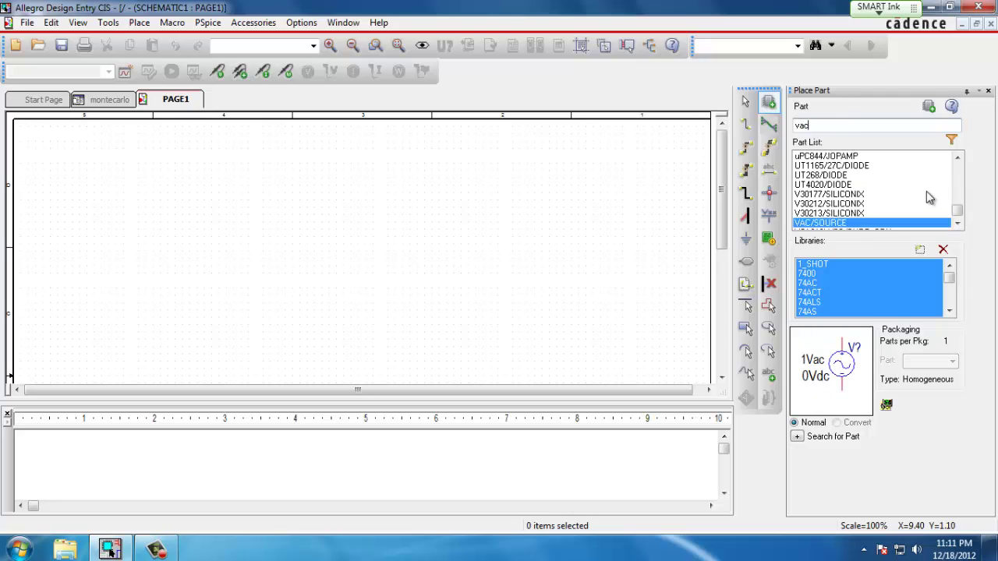
{"action": "left_click", "coordinate": [879, 224]}
{"action": "double_click", "coordinate": [880, 226]}
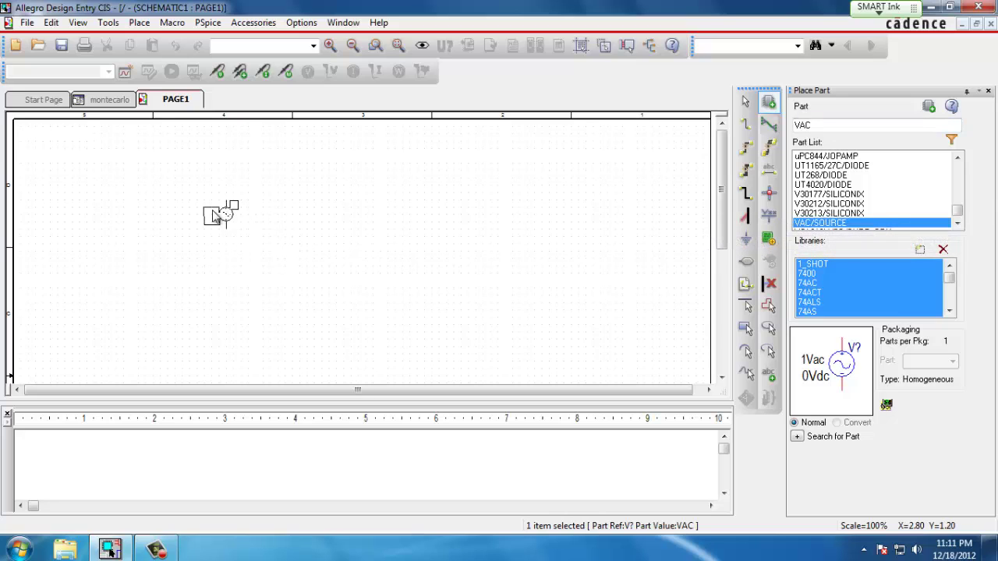
{"action": "left_click", "coordinate": [207, 240]}
{"action": "key", "text": "Escape"}
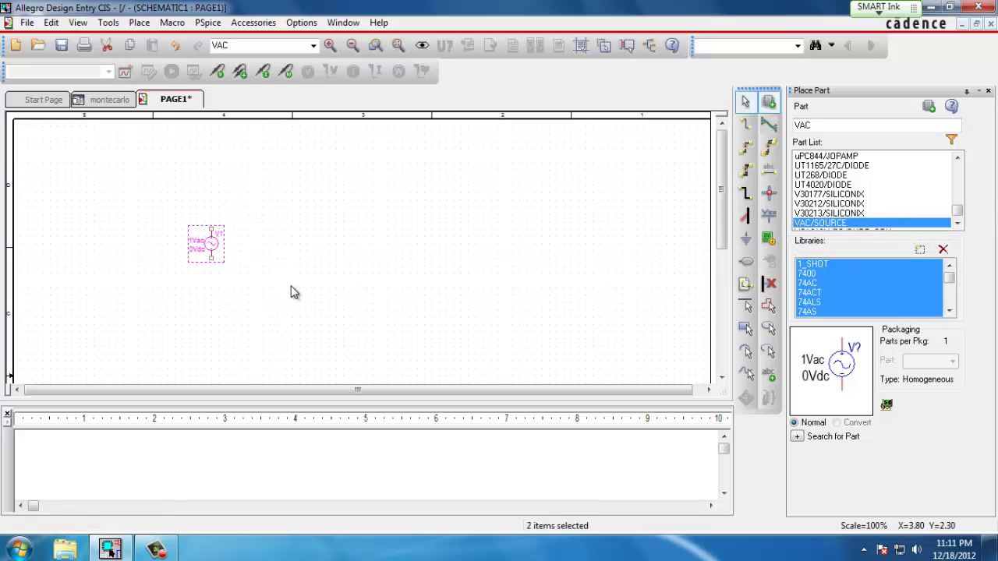
{"action": "left_click", "coordinate": [347, 253]}
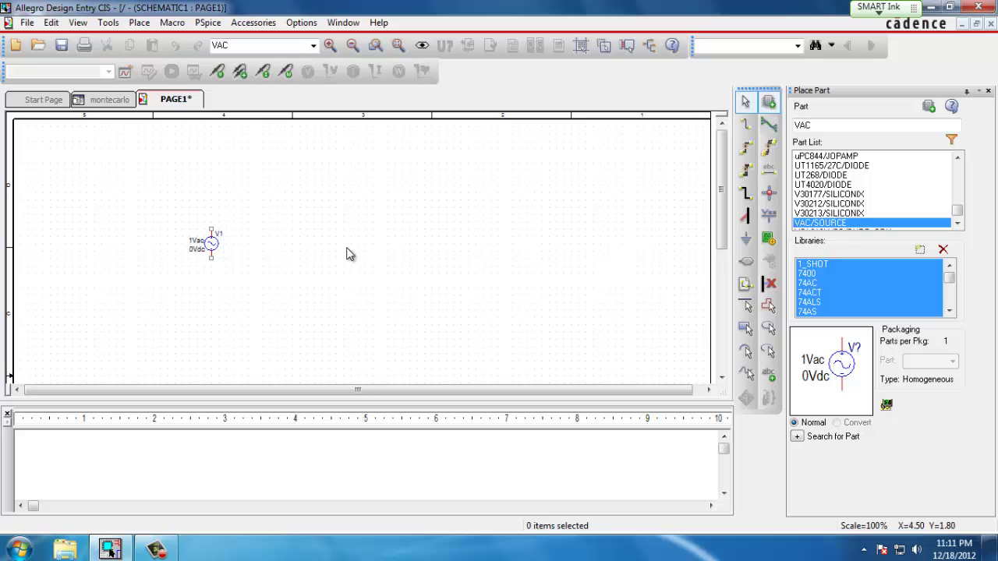
Step: Rename the AC source's part reference to Vsource
{"action": "left_click", "coordinate": [221, 238]}
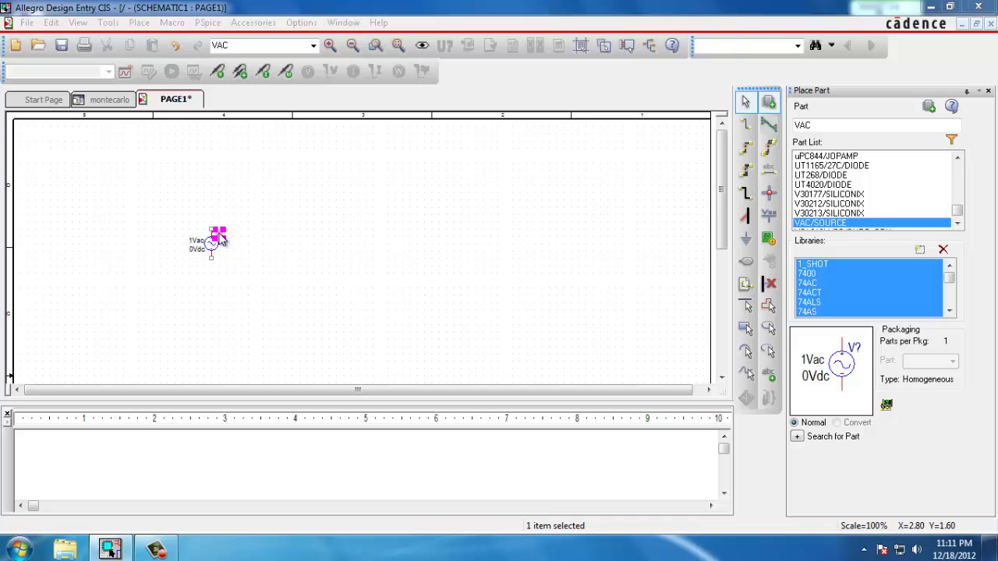
{"action": "double_click", "coordinate": [221, 239]}
{"action": "left_click", "coordinate": [474, 224]}
{"action": "key", "text": "BackSpace"}
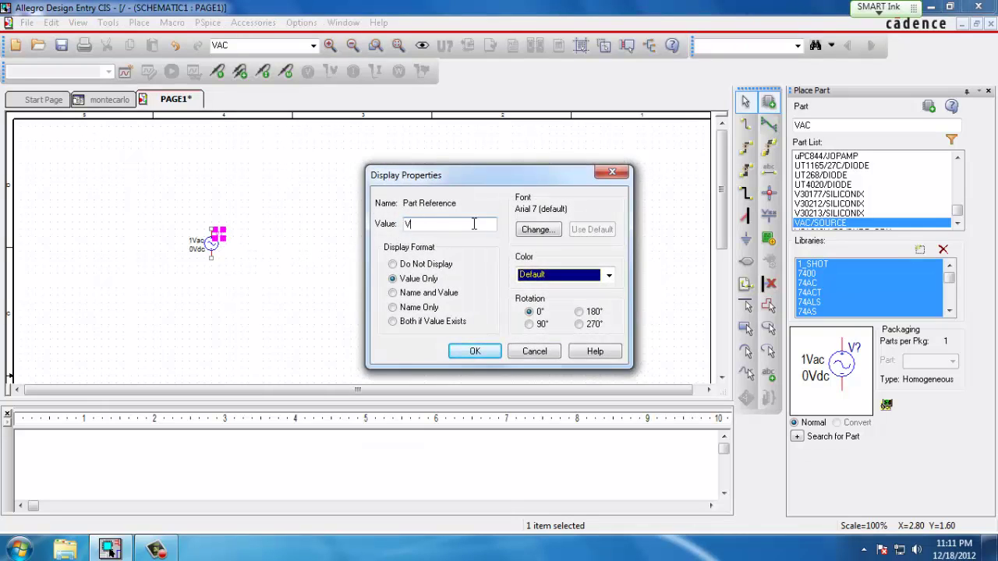
{"action": "type", "text": "source"}
{"action": "left_click", "coordinate": [483, 351]}
{"action": "left_click", "coordinate": [485, 349]}
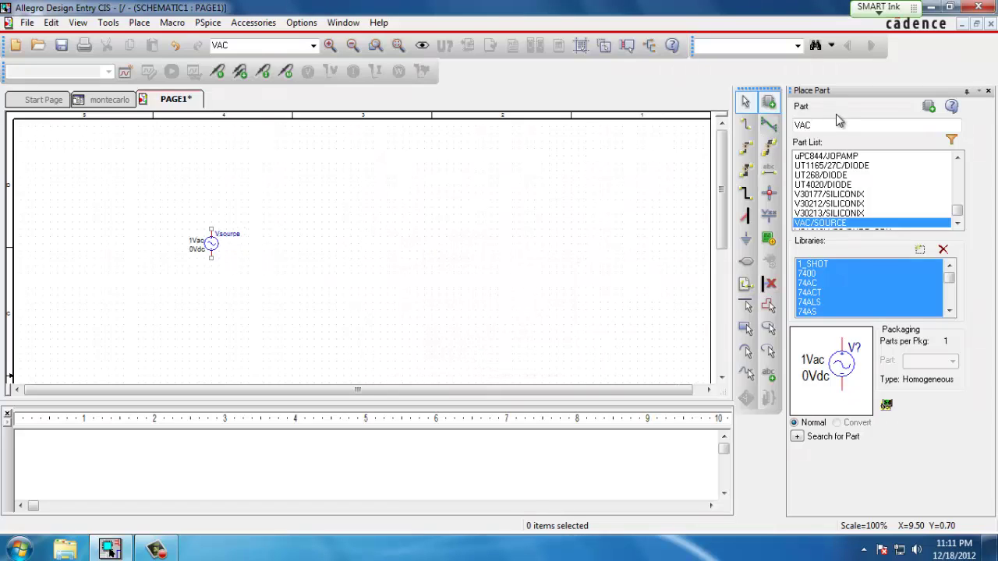
Step: Place a vertically oriented capacitor C from the ANALOG library to the right of the AC source
{"action": "type", "text": "c"}
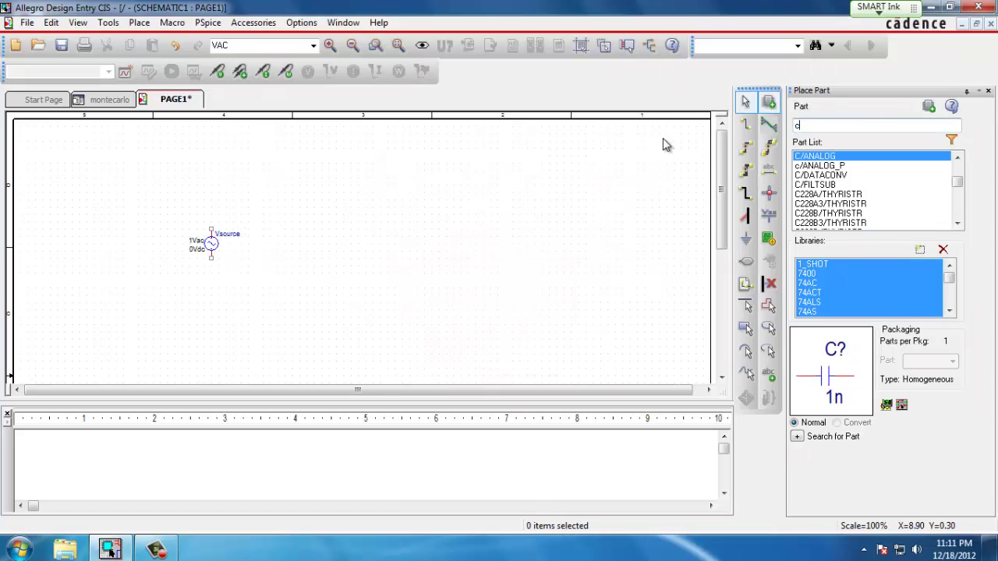
{"action": "double_click", "coordinate": [811, 159]}
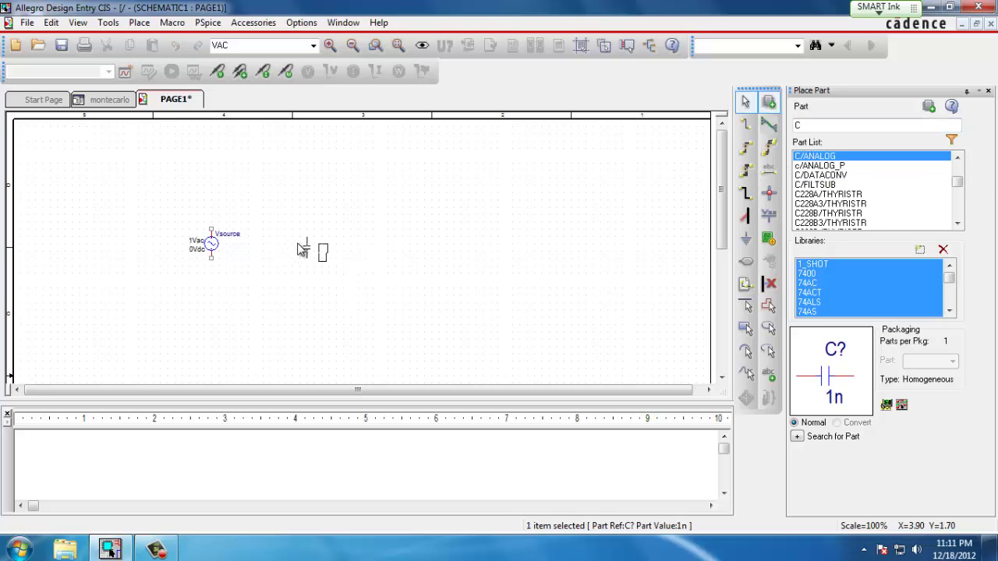
{"action": "left_click", "coordinate": [304, 248]}
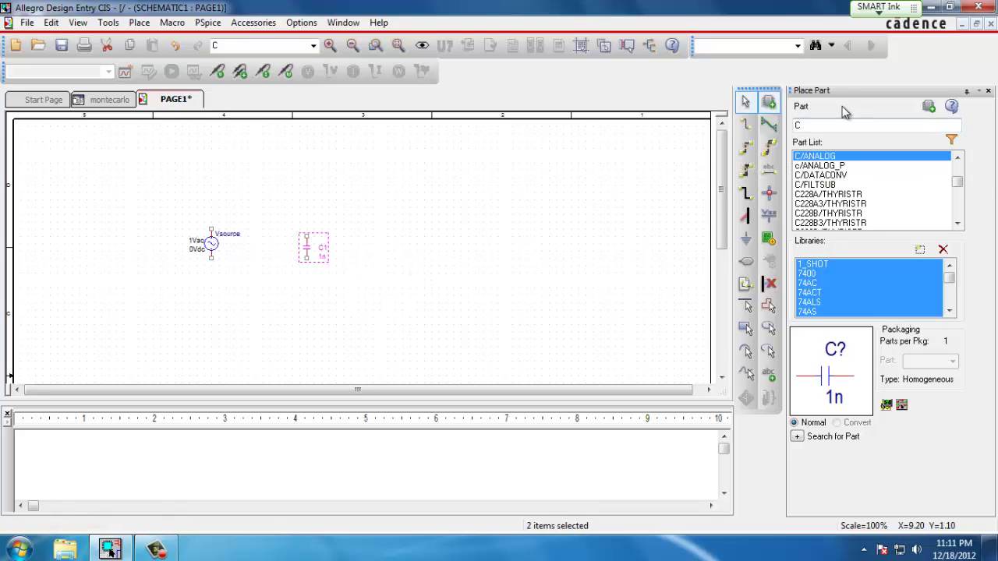
Step: Place a vertically oriented inductor L from the ANALOG library to the upper right of the capacitor
{"action": "left_click_drag", "start_coordinate": [826, 122], "coordinate": [705, 131]}
{"action": "type", "text": "l"}
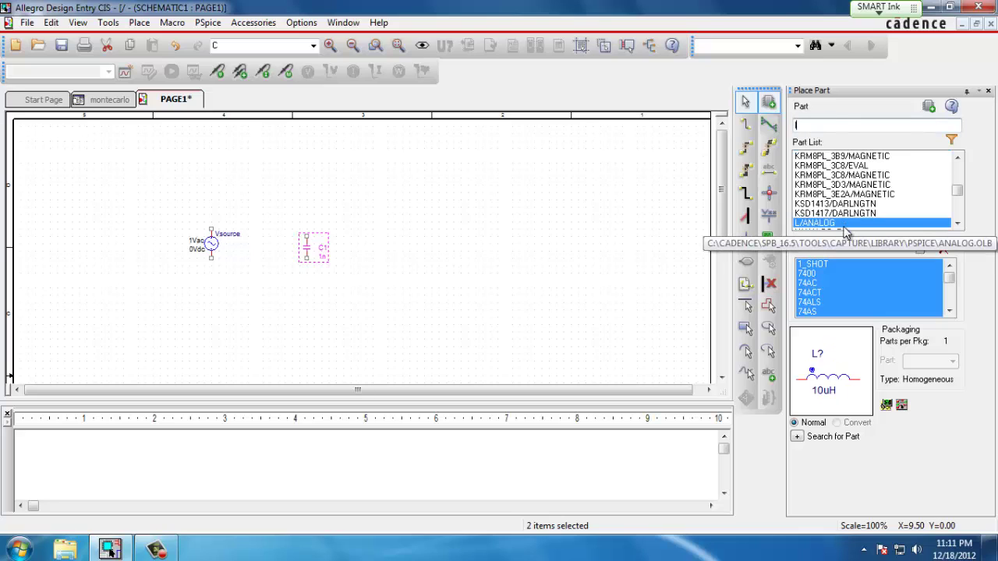
{"action": "scroll", "coordinate": [857, 226], "scroll_direction": "down", "scroll_amount": 1}
{"action": "key", "text": "Return"}
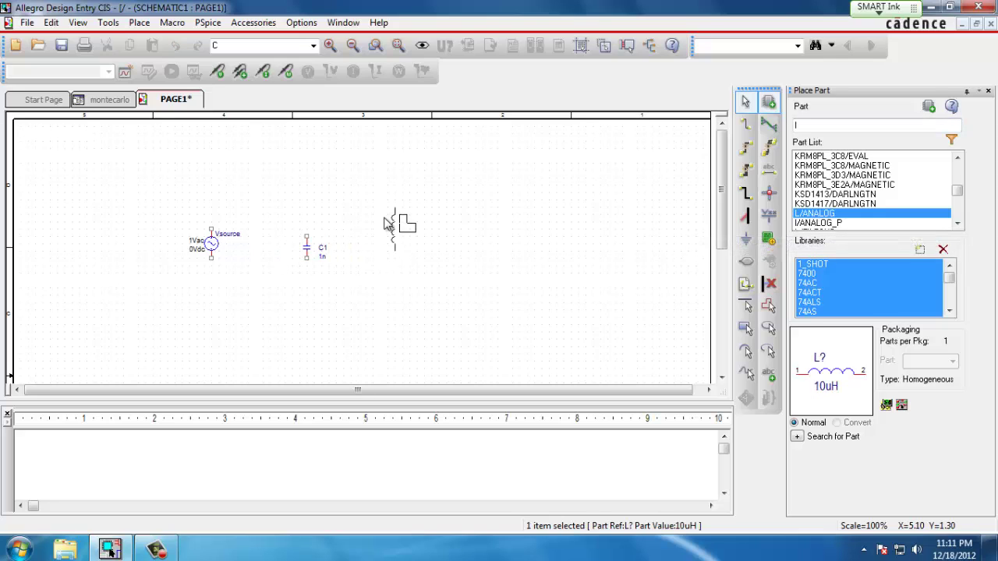
{"action": "left_click", "coordinate": [387, 224]}
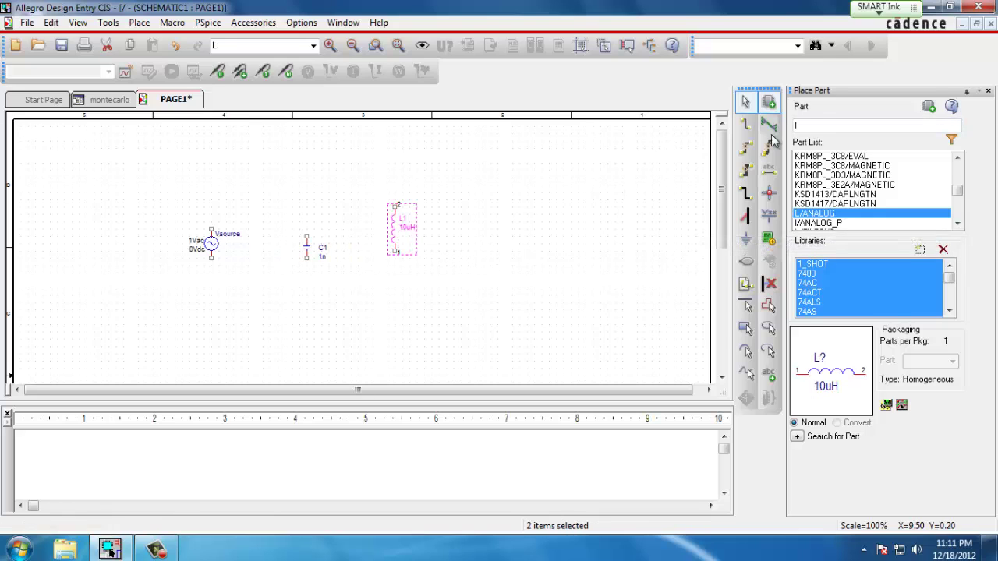
Step: Place a vertically oriented resistor R from the ANALOG library directly below the inductor
{"action": "type", "text": "r"}
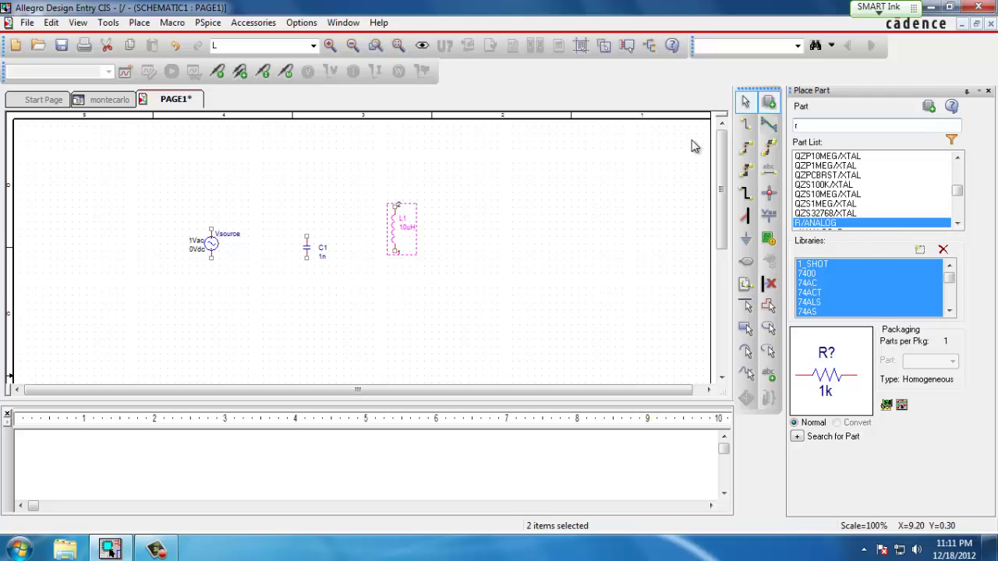
{"action": "double_click", "coordinate": [869, 223]}
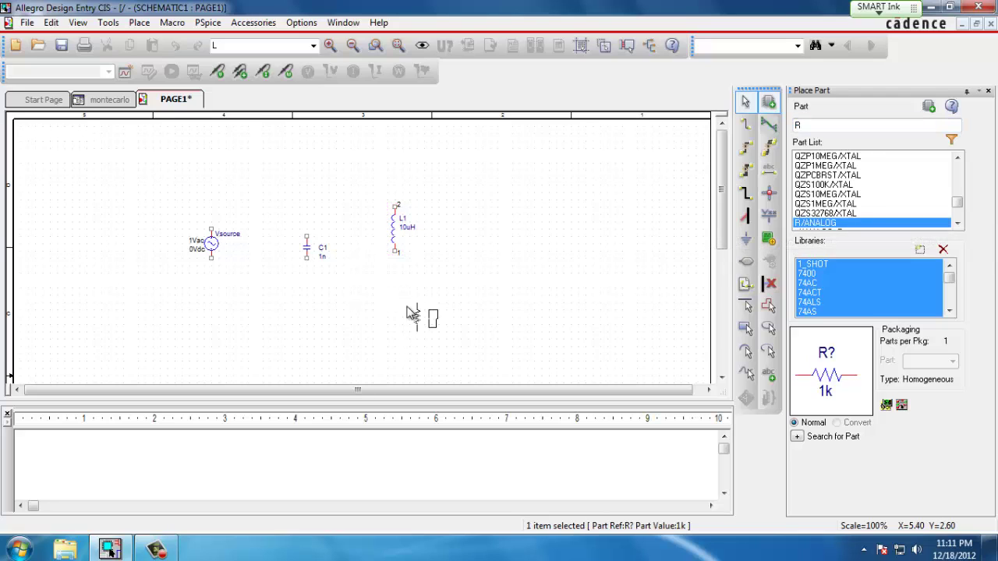
{"action": "left_click", "coordinate": [390, 291]}
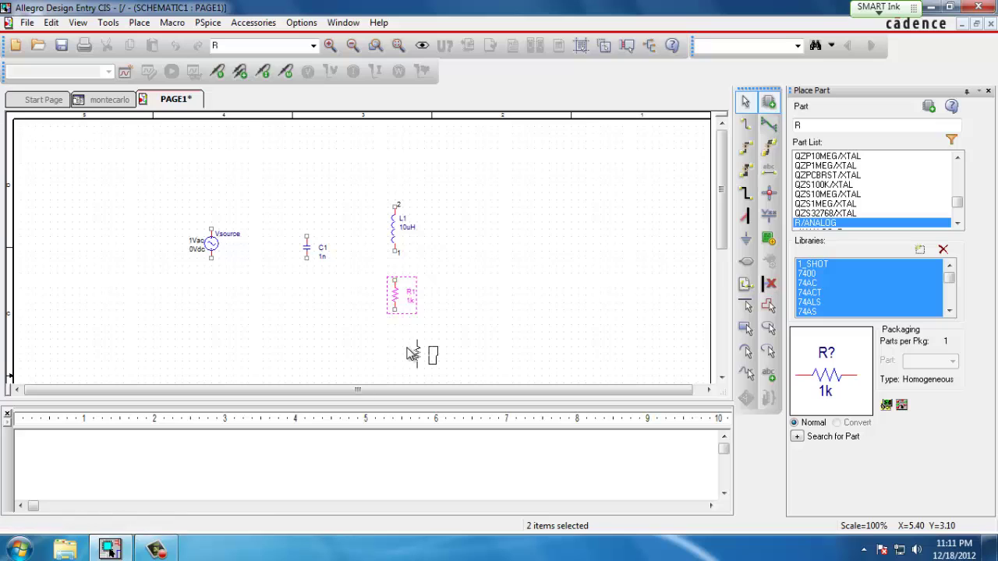
{"action": "key", "text": "Escape"}
{"action": "left_click", "coordinate": [360, 310]}
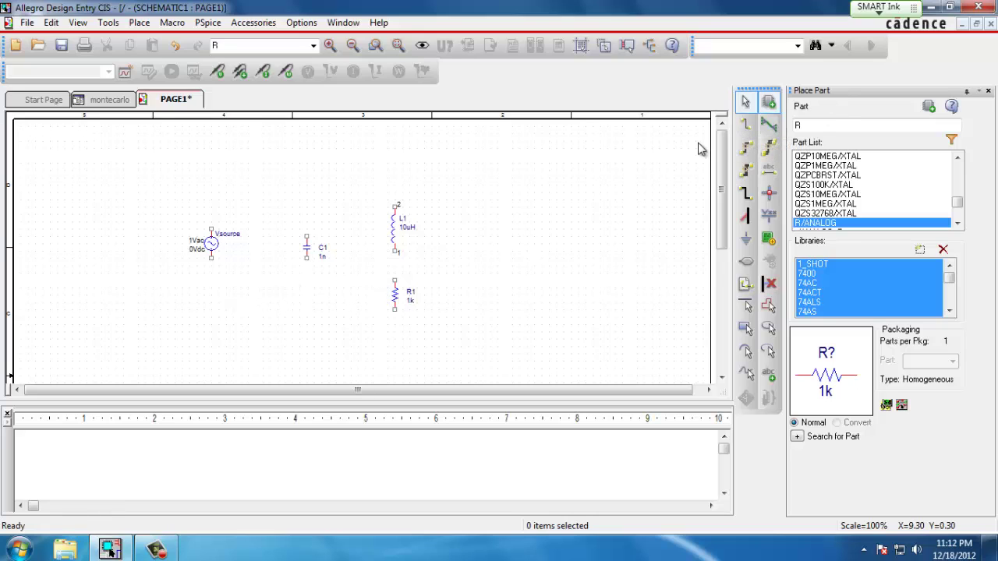
Step: Wire the source, inductor and resistor in a series loop, with wire runs above and below the parts
{"action": "left_click", "coordinate": [744, 127]}
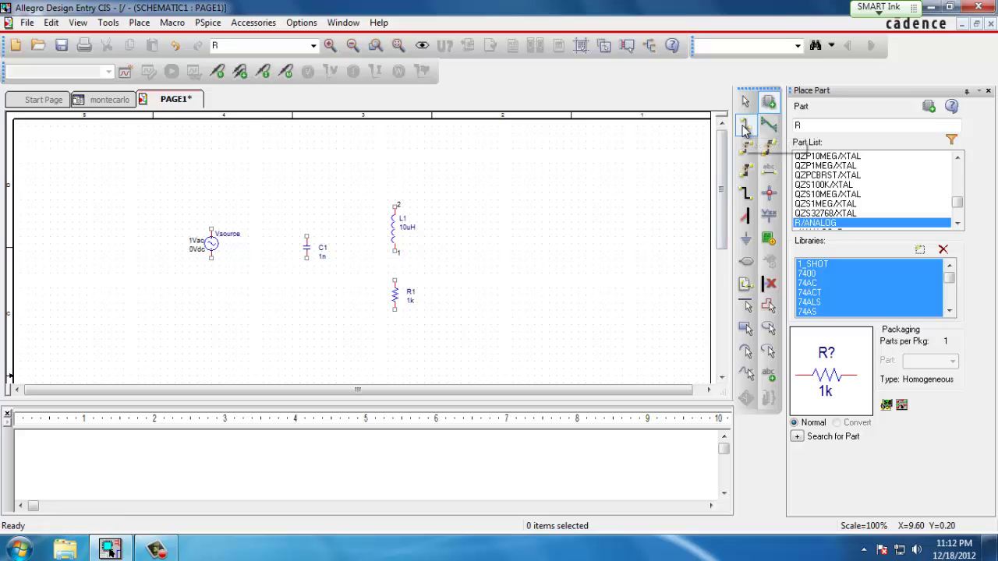
{"action": "left_click", "coordinate": [210, 229]}
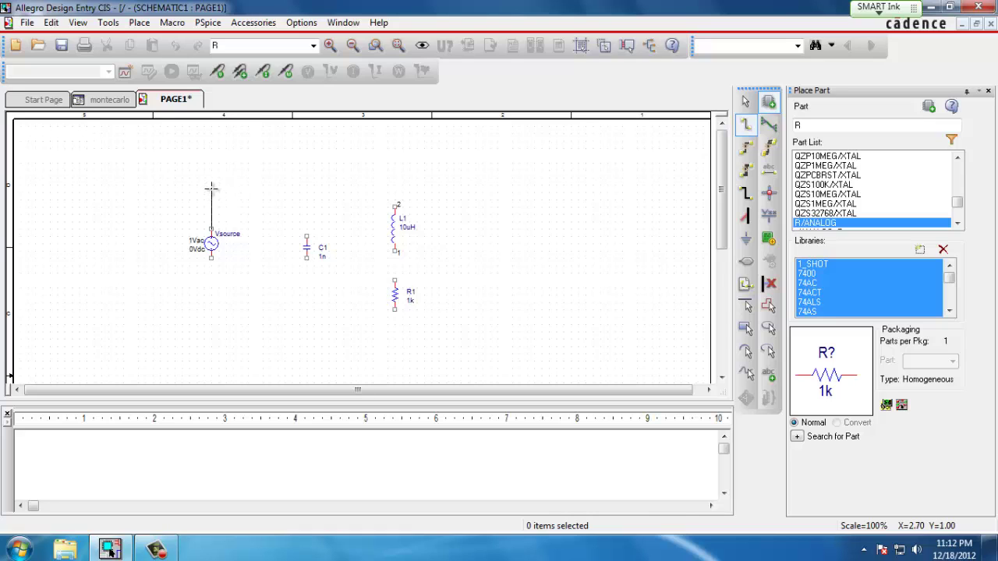
{"action": "left_click", "coordinate": [210, 191]}
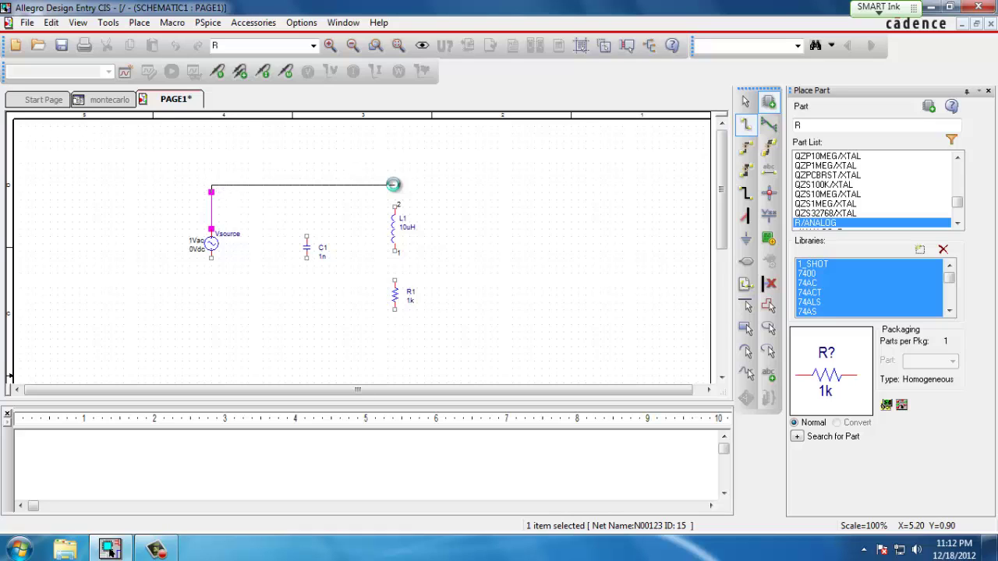
{"action": "left_click", "coordinate": [394, 206]}
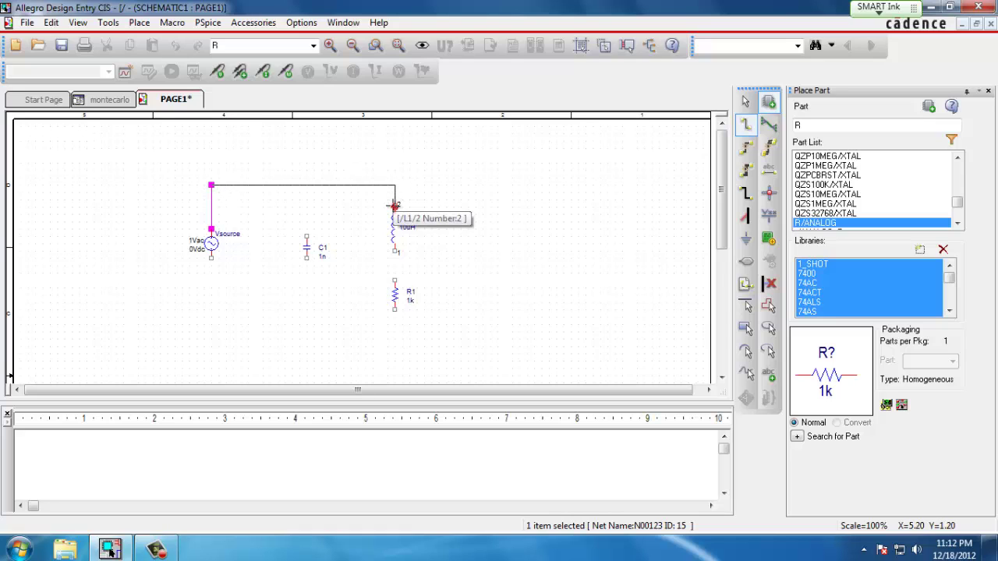
{"action": "left_click", "coordinate": [395, 249]}
{"action": "left_click", "coordinate": [394, 281]}
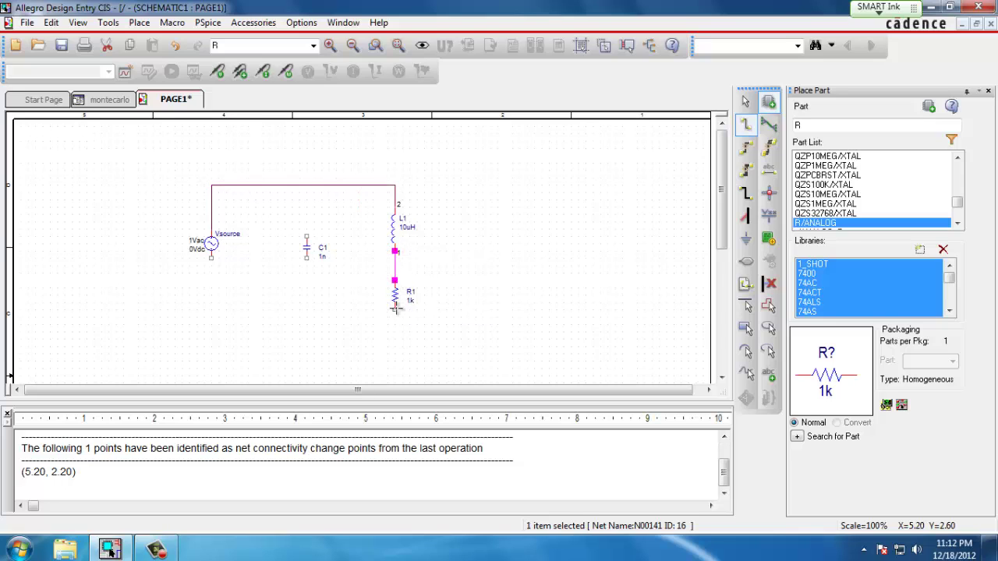
{"action": "left_click", "coordinate": [394, 309]}
{"action": "left_click", "coordinate": [395, 338]}
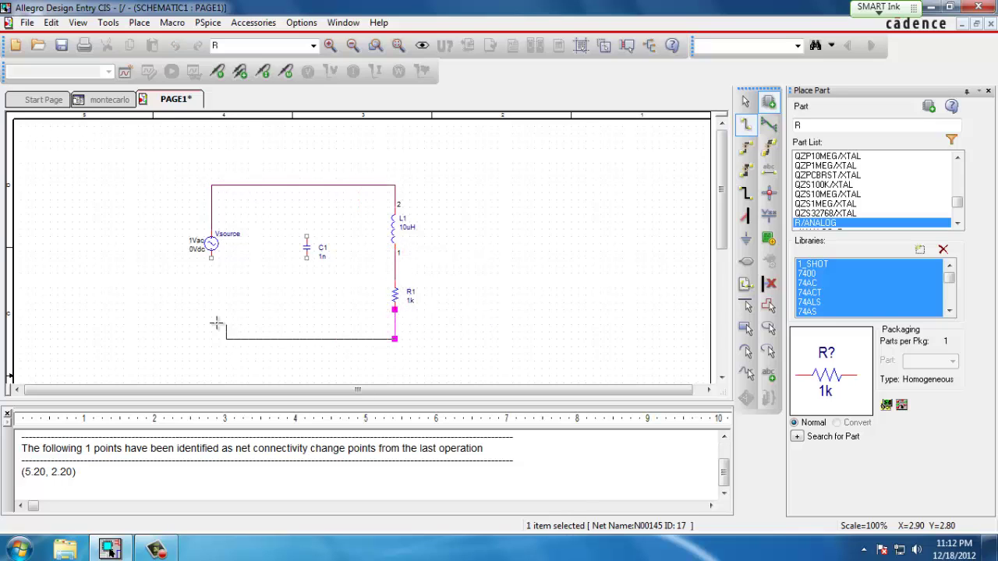
{"action": "left_click", "coordinate": [211, 257]}
Step: Wire the capacitor between the upper and lower wires of the loop, in parallel with the source, and end wiring
{"action": "left_click_drag", "start_coordinate": [308, 234], "coordinate": [306, 185]}
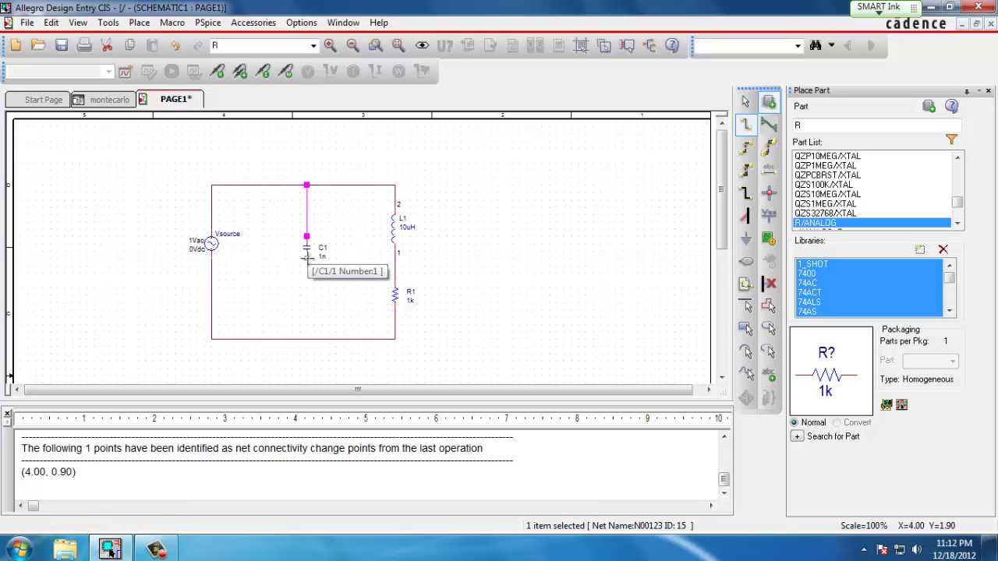
{"action": "left_click", "coordinate": [306, 259]}
{"action": "left_click", "coordinate": [306, 336]}
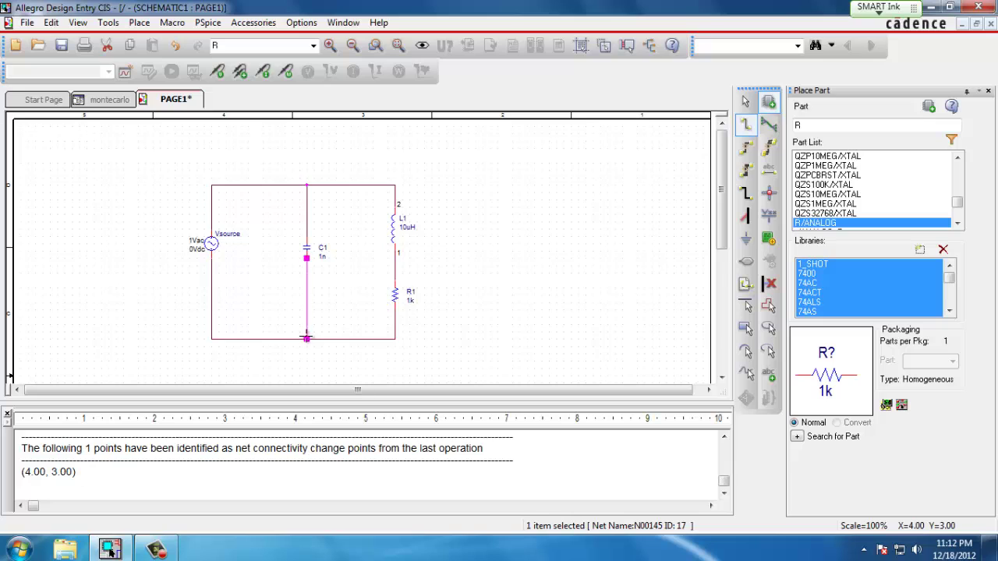
{"action": "right_click", "coordinate": [324, 320]}
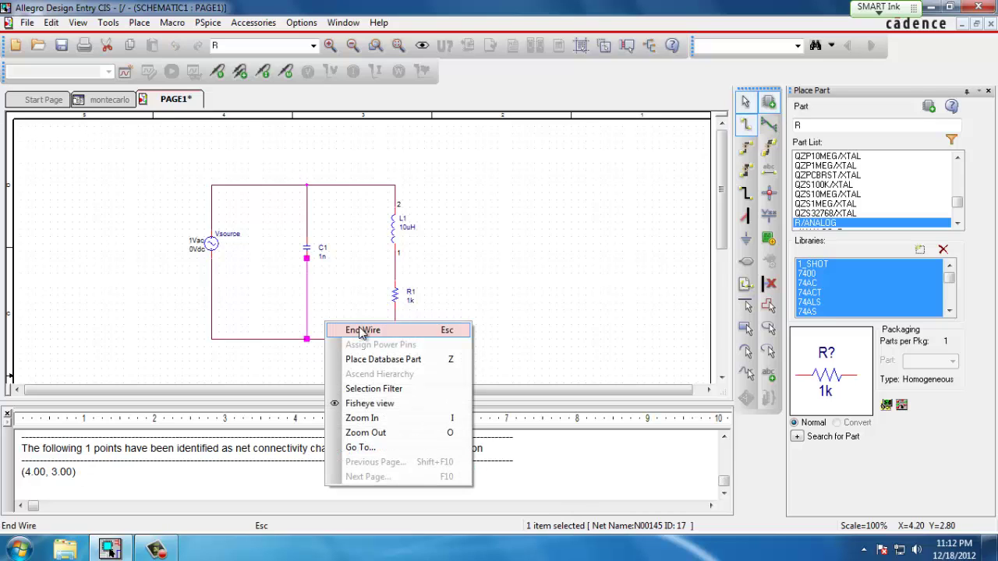
{"action": "left_click", "coordinate": [362, 331]}
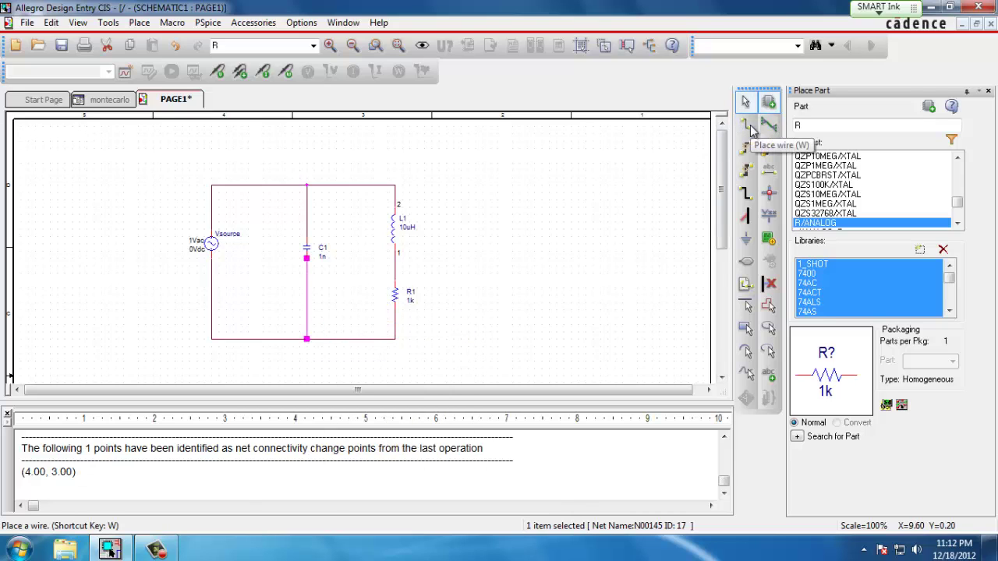
Step: Set the AC magnitude of the voltage source to 10Vac
{"action": "left_click", "coordinate": [149, 27]}
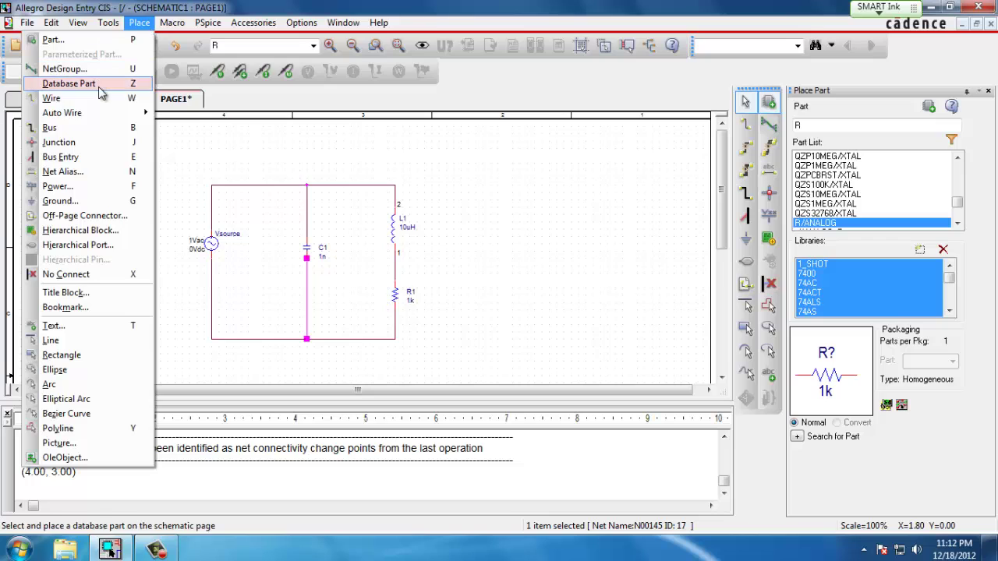
{"action": "left_click", "coordinate": [489, 206]}
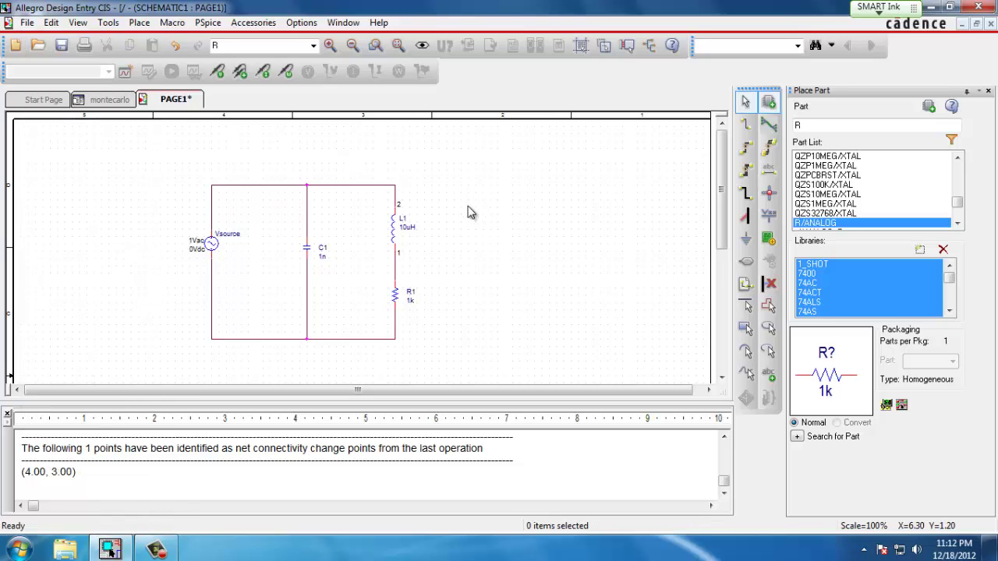
{"action": "double_click", "coordinate": [199, 241]}
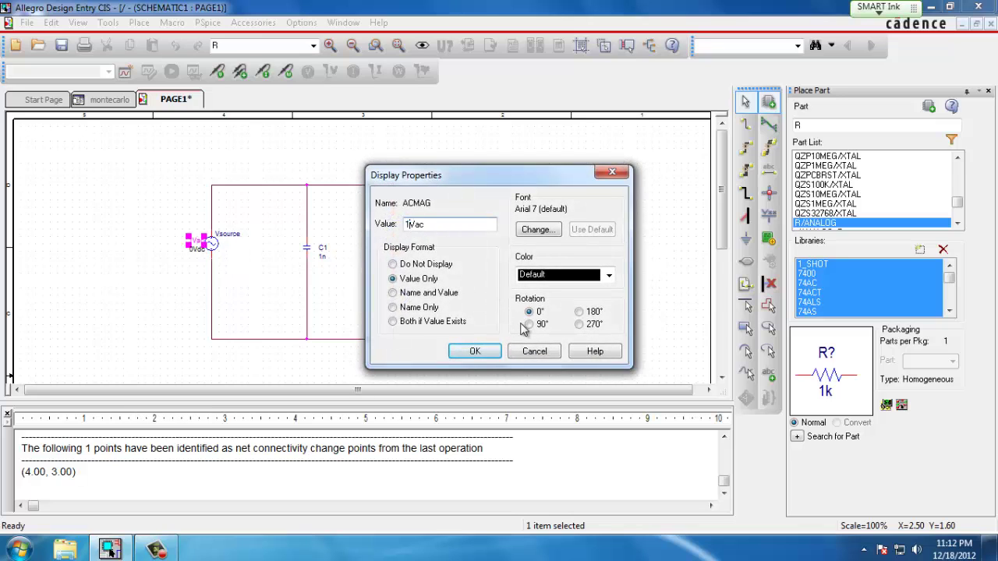
{"action": "type", "text": "0"}
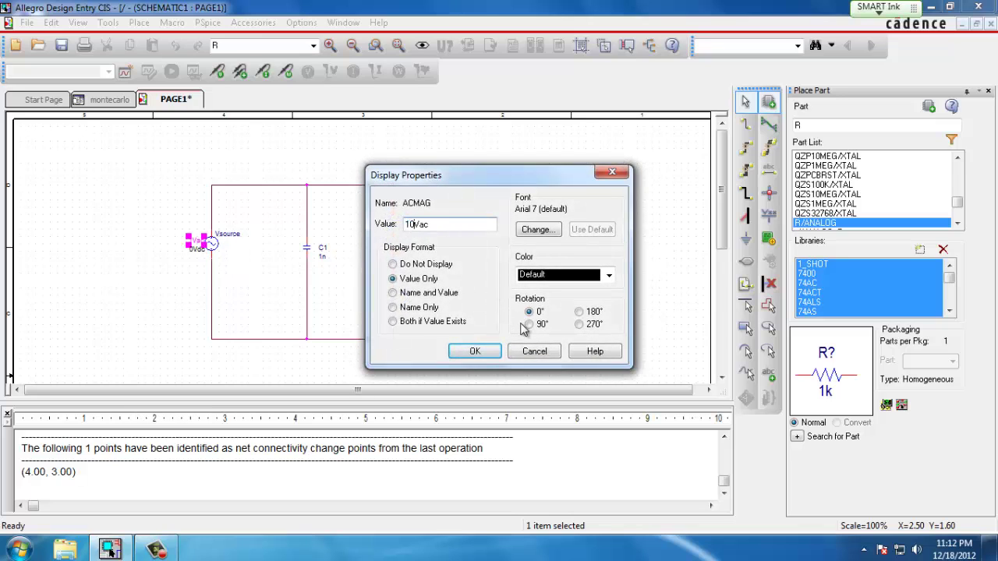
{"action": "left_click", "coordinate": [477, 352]}
Step: Set the value of capacitor C1 to 0.01uF
{"action": "left_click", "coordinate": [323, 261]}
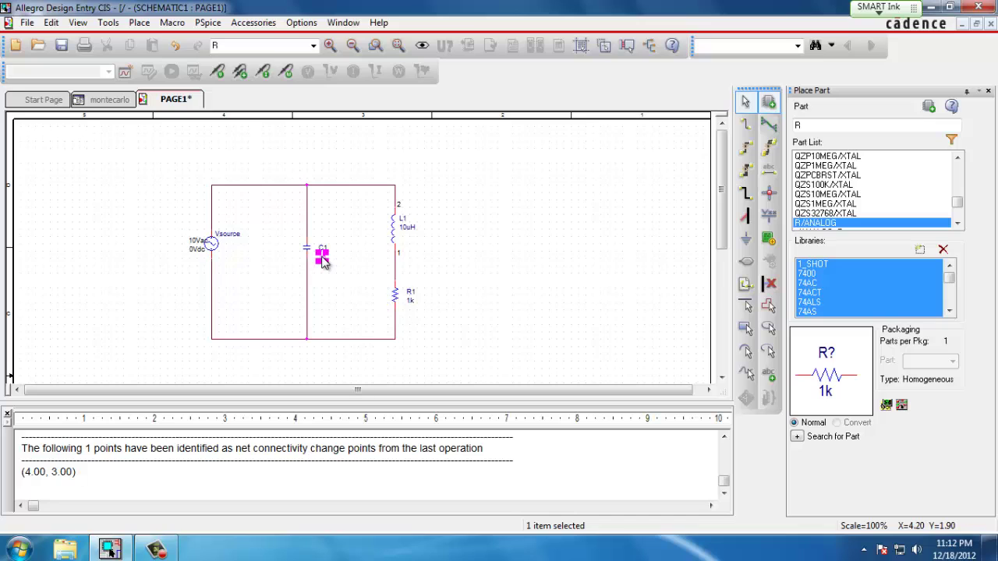
{"action": "double_click", "coordinate": [323, 261]}
{"action": "type", "text": "0"}
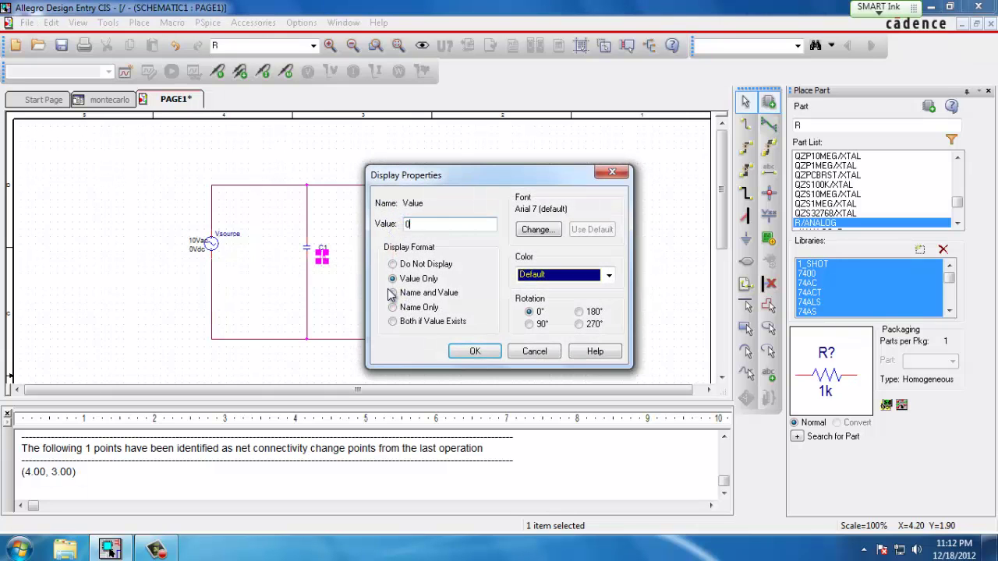
{"action": "type", "text": ".01uF"}
{"action": "left_click", "coordinate": [474, 352]}
Step: Set the value of inductor L1 to 1mH and the value of resistor R1 to 25
{"action": "double_click", "coordinate": [413, 229]}
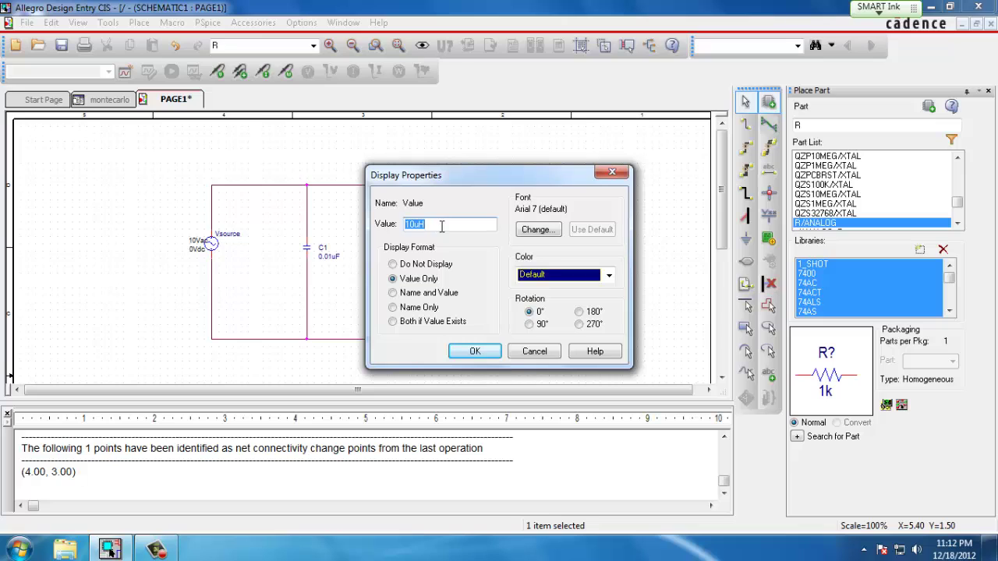
{"action": "type", "text": "1mH"}
{"action": "left_click", "coordinate": [472, 350]}
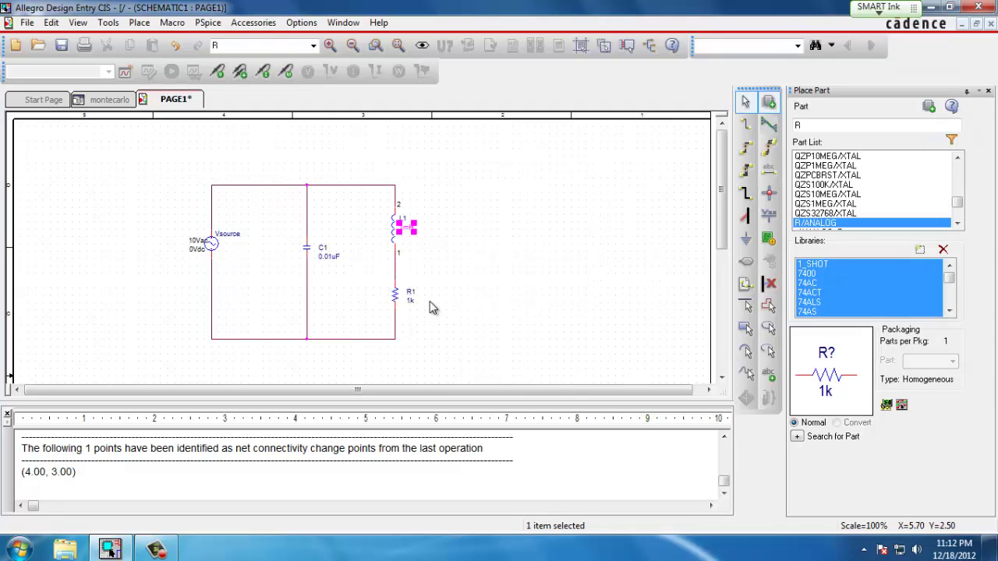
{"action": "double_click", "coordinate": [411, 300]}
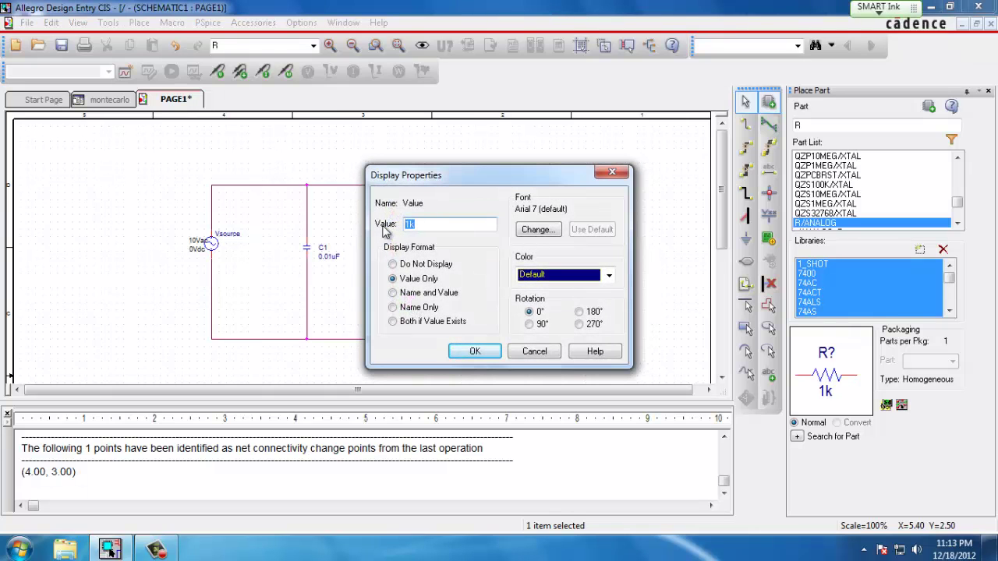
{"action": "type", "text": "25"}
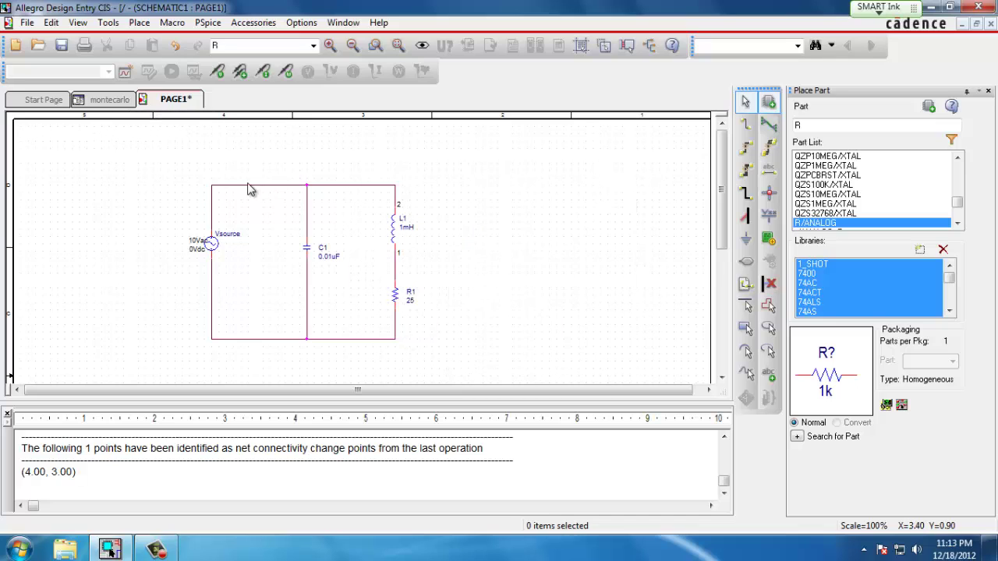
Step: Place a 0 ground symbol from the SOURCE library just below the lower-left corner of the circuit loop
{"action": "left_click", "coordinate": [139, 23]}
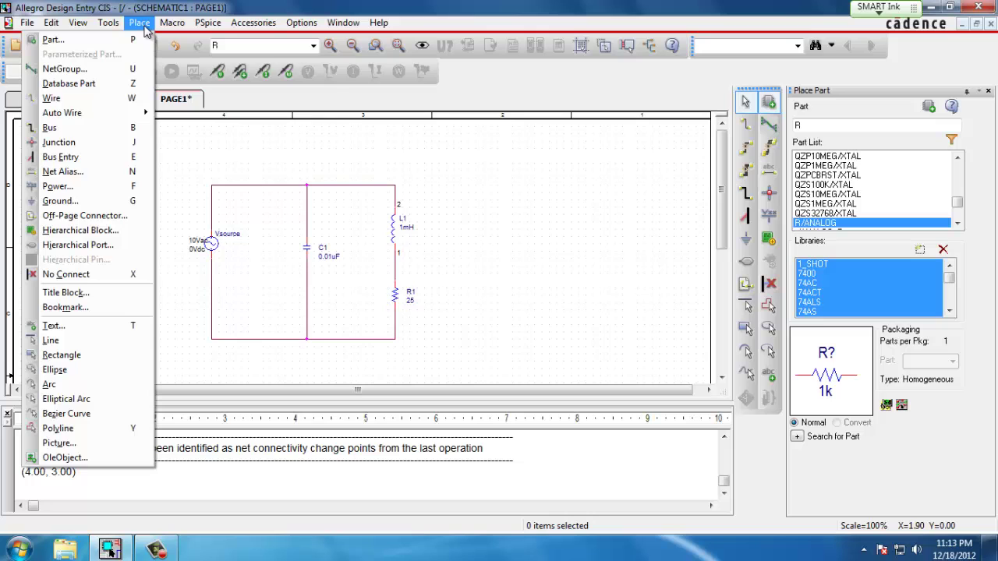
{"action": "left_click", "coordinate": [98, 202]}
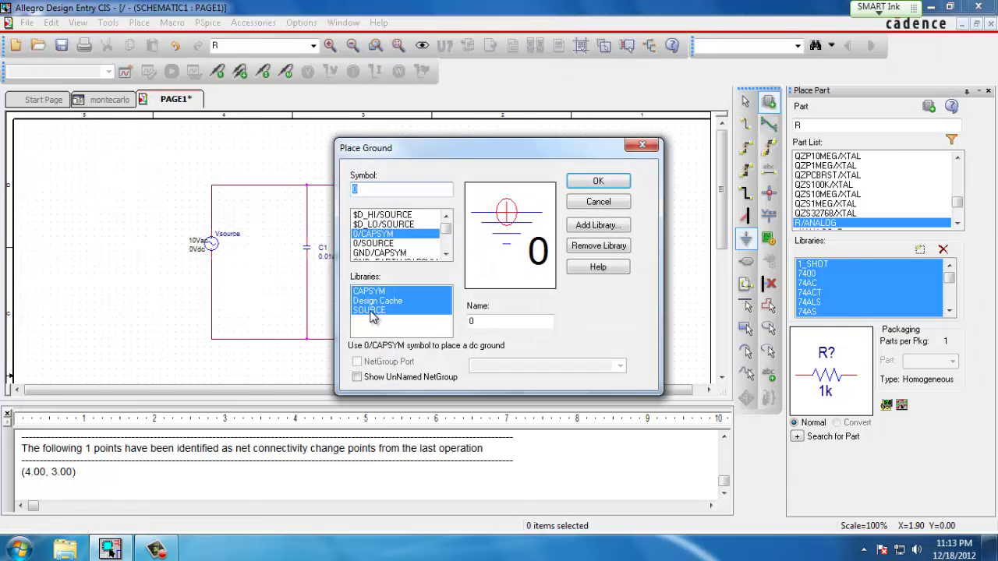
{"action": "left_click", "coordinate": [372, 311]}
{"action": "left_click", "coordinate": [376, 234]}
{"action": "left_click", "coordinate": [597, 184]}
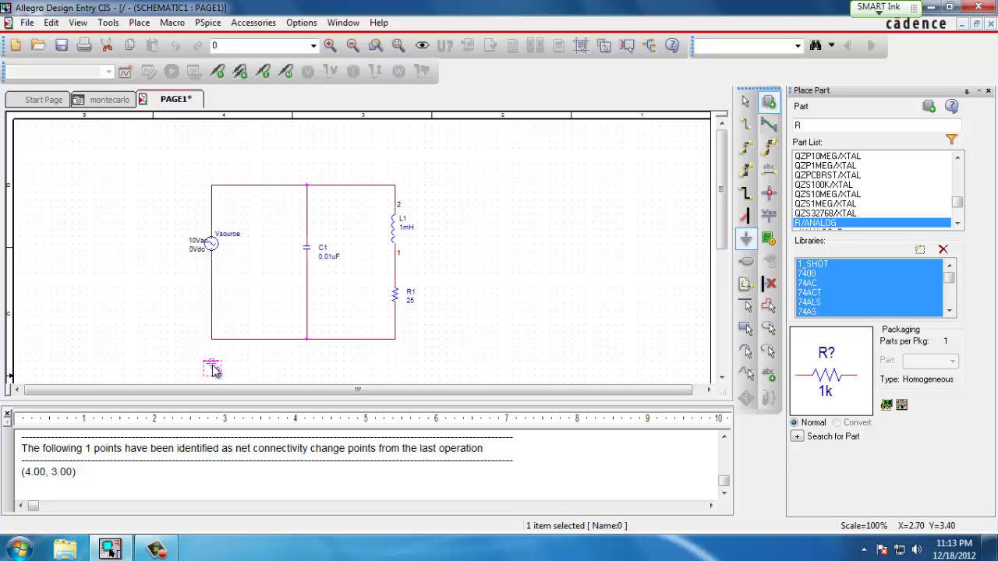
{"action": "left_click", "coordinate": [214, 370]}
{"action": "key", "text": "Escape"}
Step: Wire the ground symbol to the lower-left corner of the circuit loop and end wiring
{"action": "left_click", "coordinate": [745, 125]}
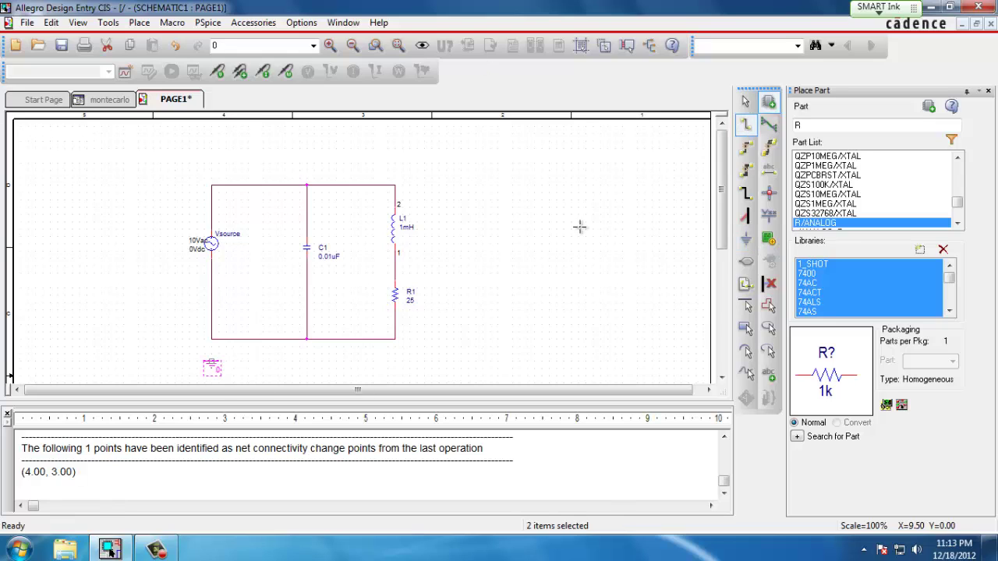
{"action": "left_click", "coordinate": [211, 360]}
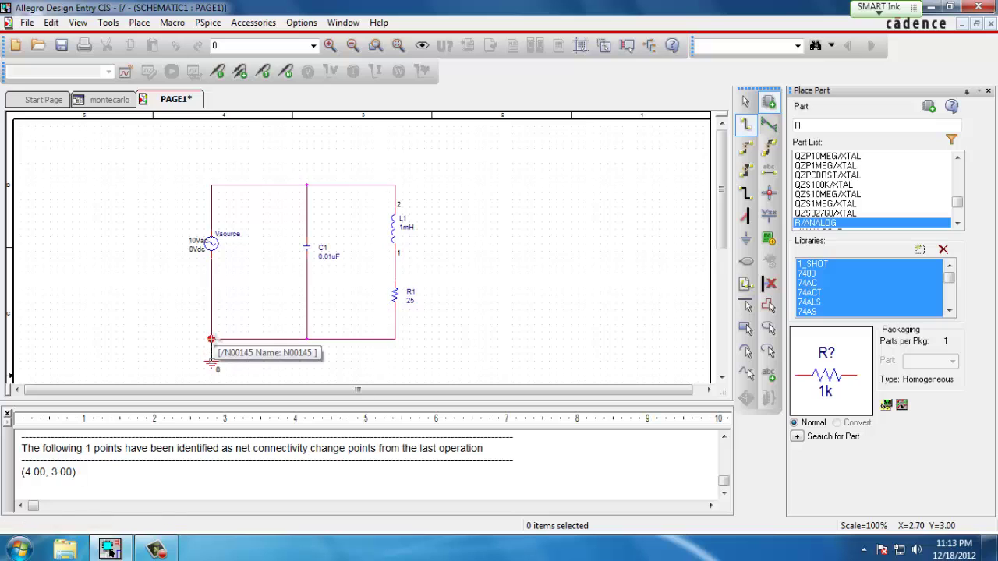
{"action": "right_click", "coordinate": [212, 338]}
{"action": "left_click", "coordinate": [245, 349]}
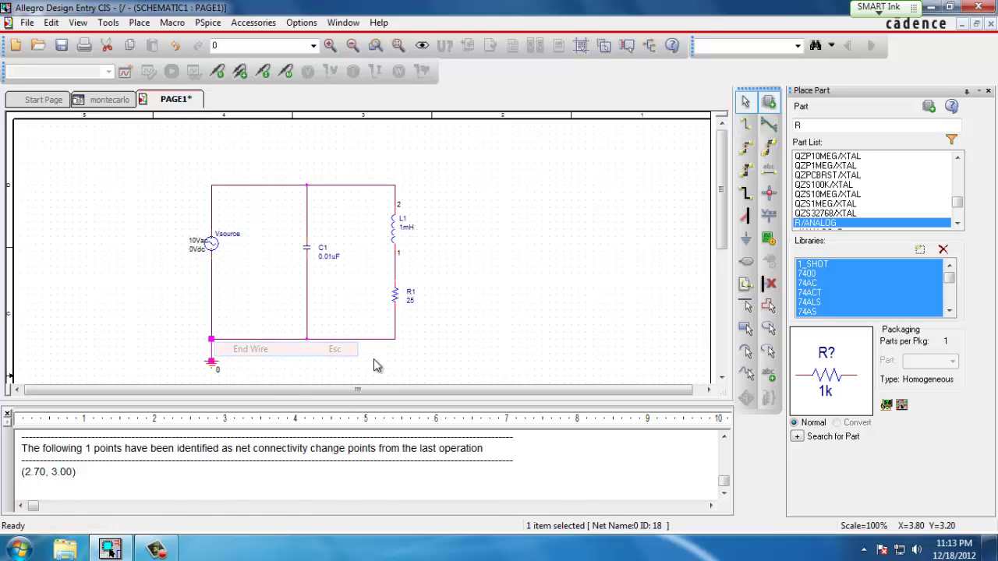
{"action": "left_click", "coordinate": [390, 360]}
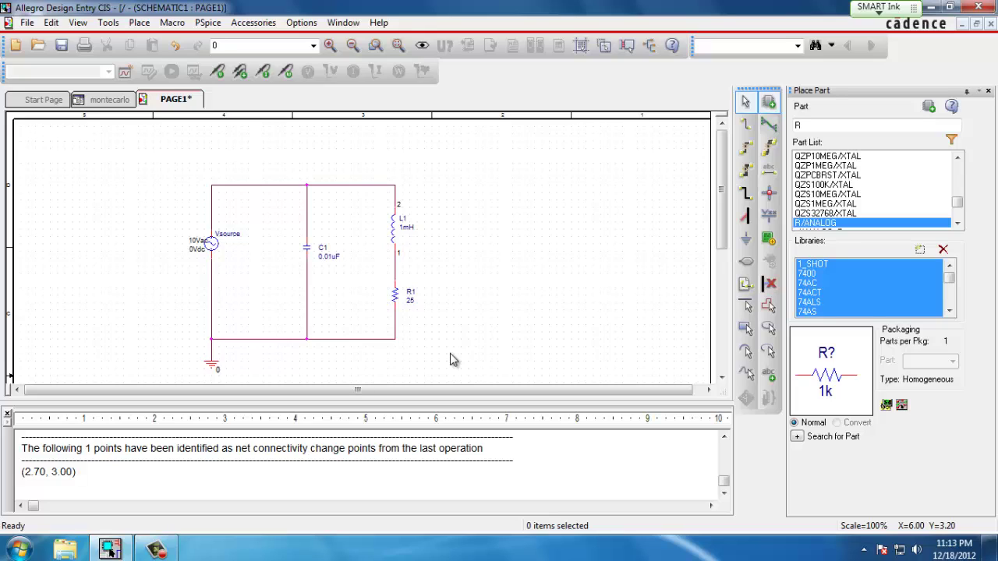
Step: Set the TOLERANCE property of resistor R1 to 10%
{"action": "double_click", "coordinate": [396, 299]}
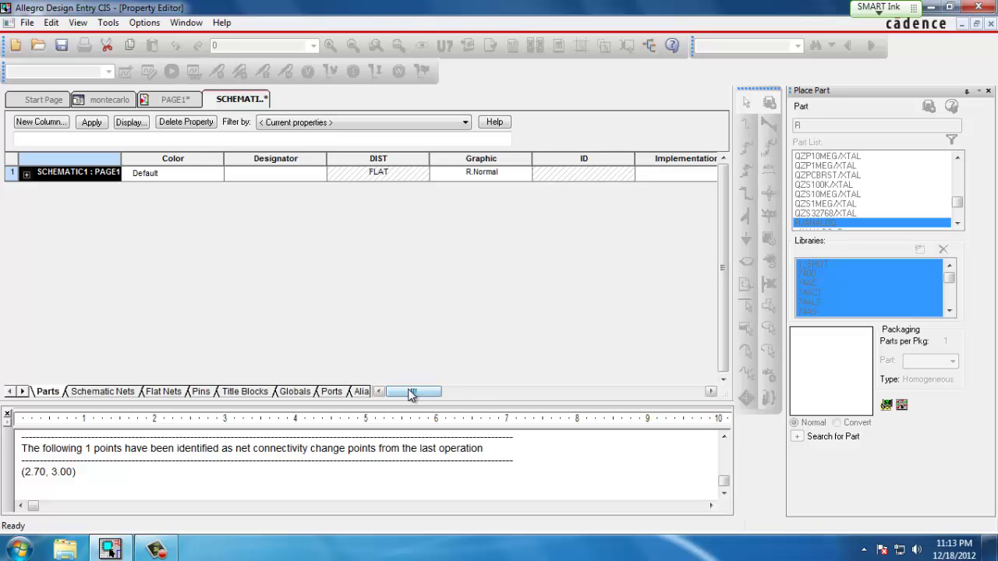
{"action": "left_click_drag", "start_coordinate": [412, 393], "coordinate": [672, 398]}
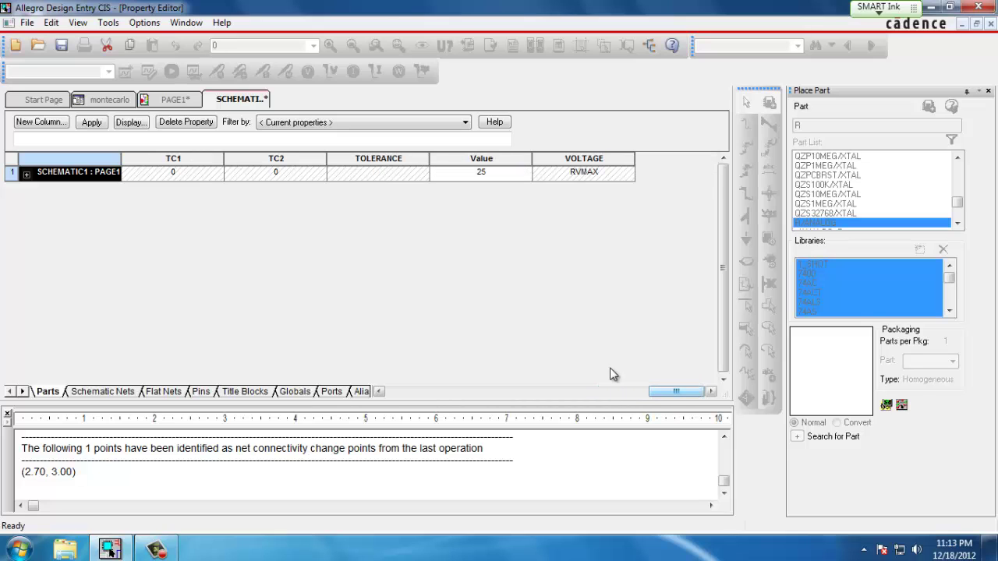
{"action": "left_click", "coordinate": [378, 173]}
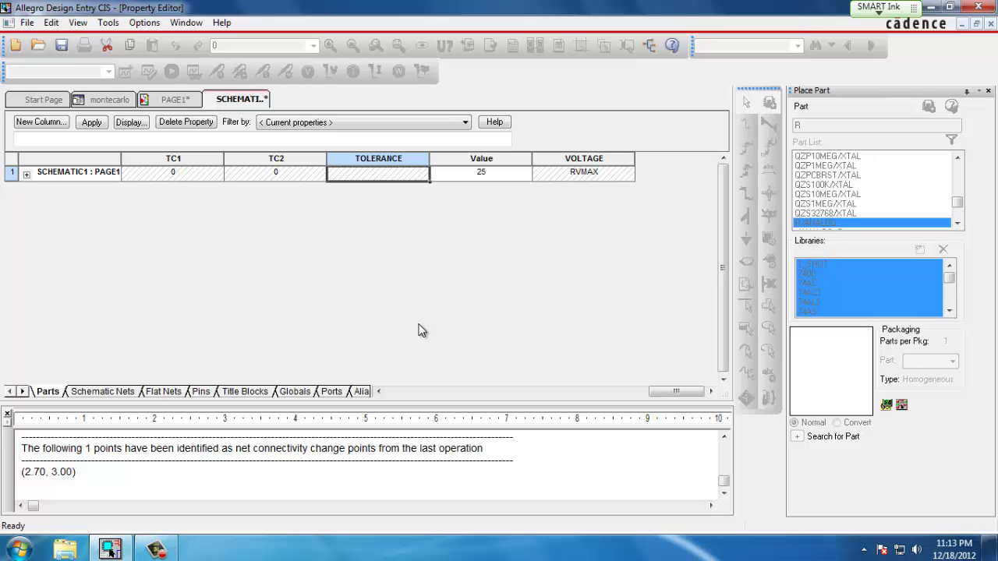
{"action": "type", "text": "10"}
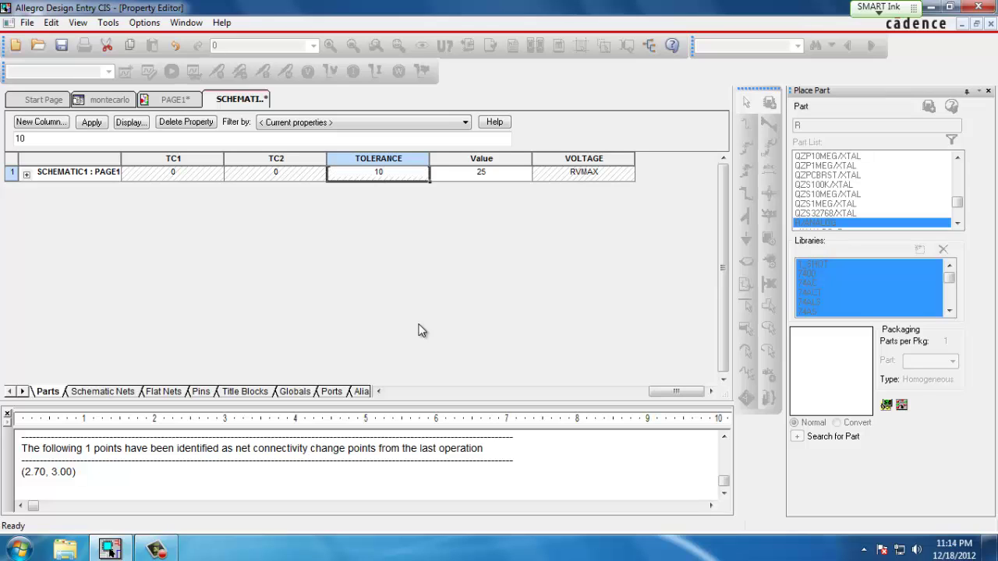
{"action": "type", "text": "%"}
{"action": "key", "text": "Tab"}
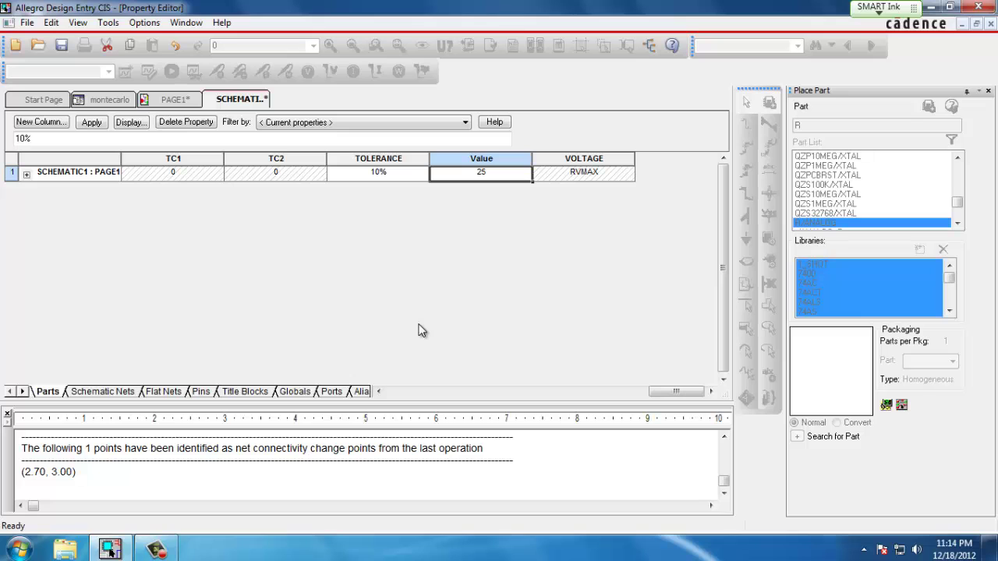
Step: Set the resistor's TOLERANCE property to display both name and value on the schematic
{"action": "left_click", "coordinate": [412, 157]}
{"action": "right_click", "coordinate": [409, 157]}
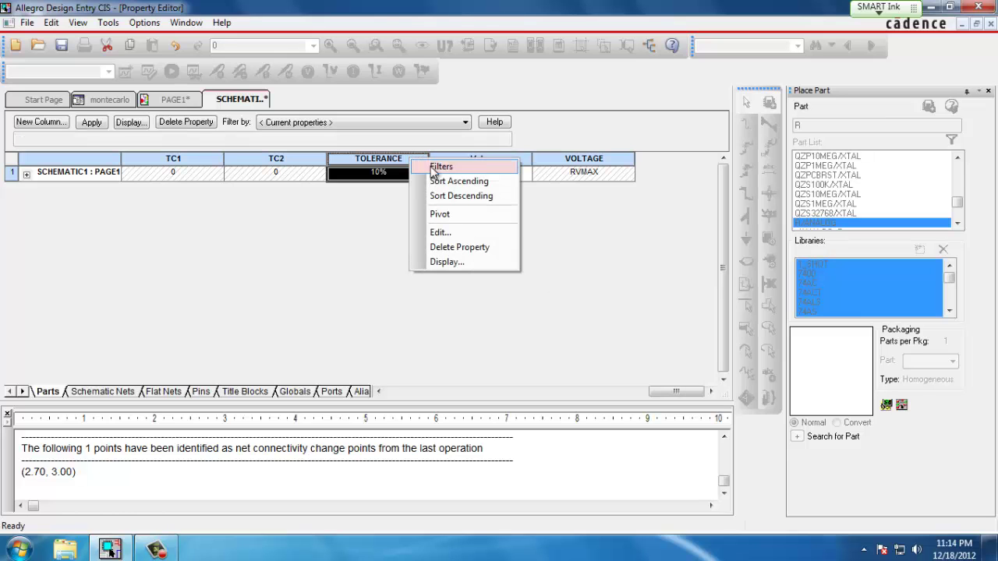
{"action": "left_click", "coordinate": [470, 261]}
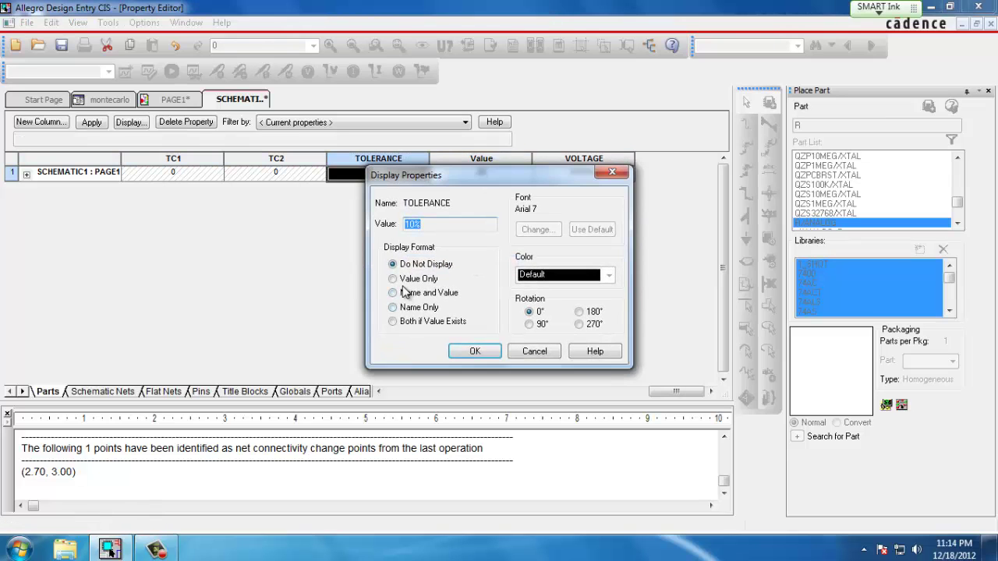
{"action": "left_click", "coordinate": [405, 292]}
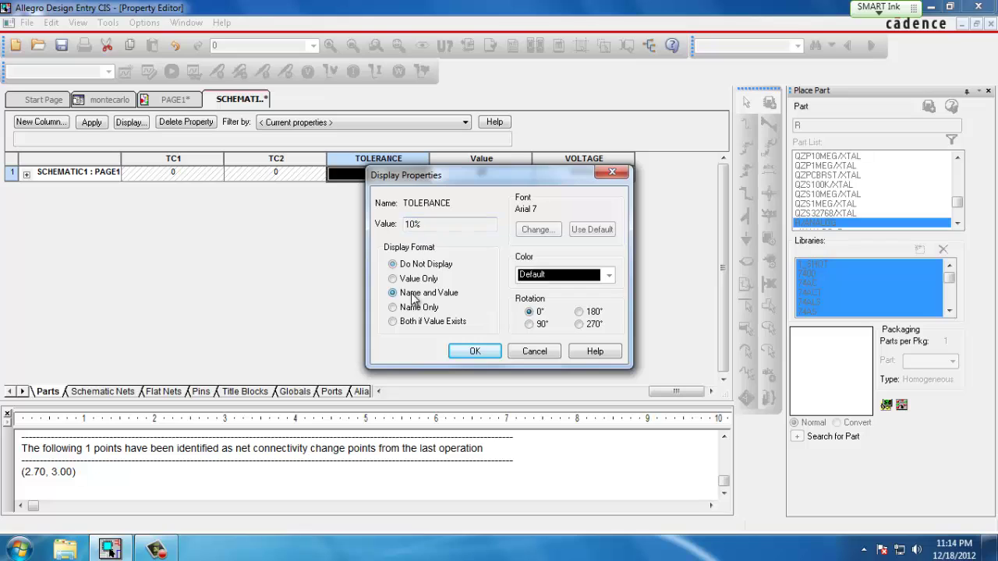
{"action": "left_click", "coordinate": [475, 354]}
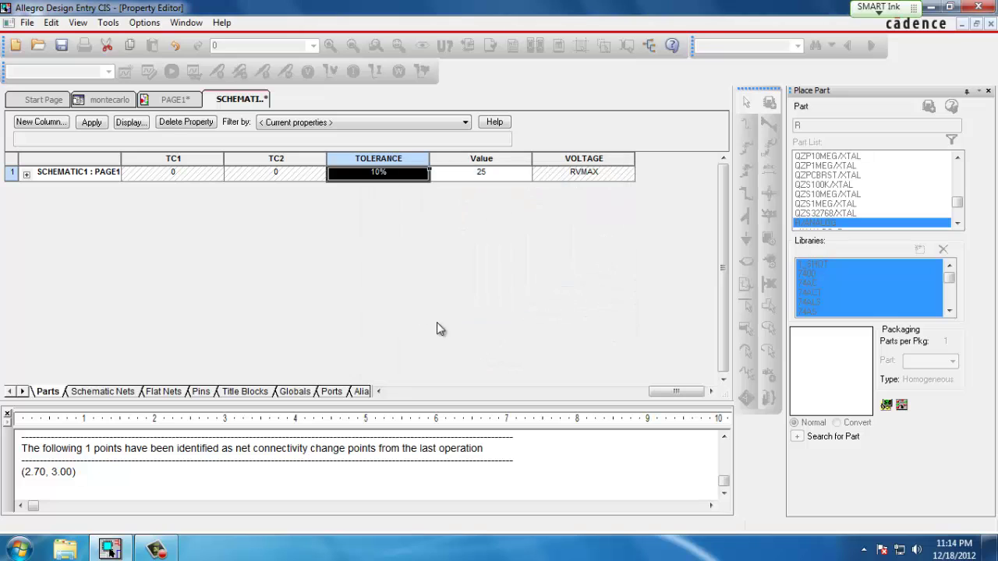
Step: Save the resistor's property changes and close the property editor
{"action": "right_click", "coordinate": [243, 100]}
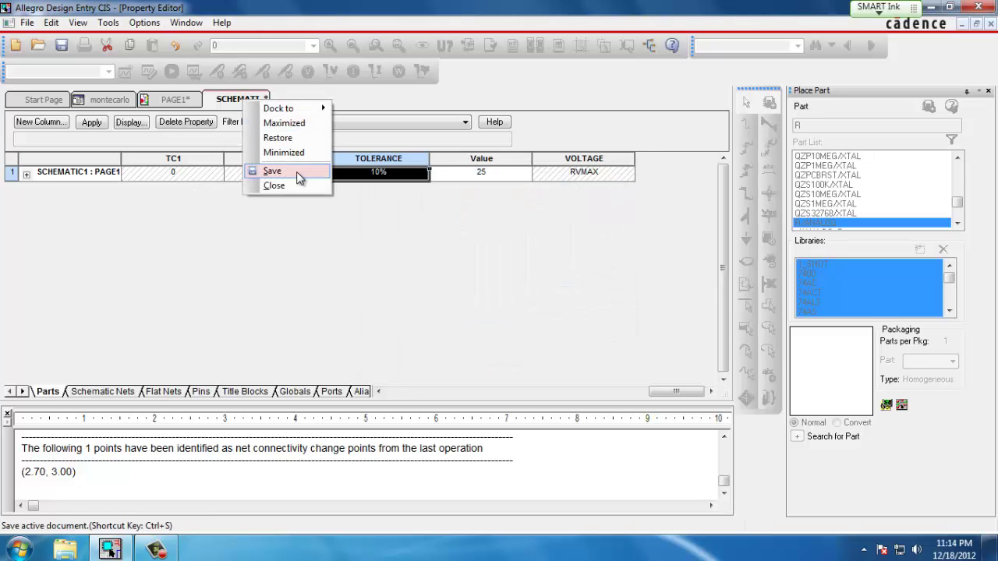
{"action": "left_click", "coordinate": [296, 172]}
{"action": "right_click", "coordinate": [240, 99]}
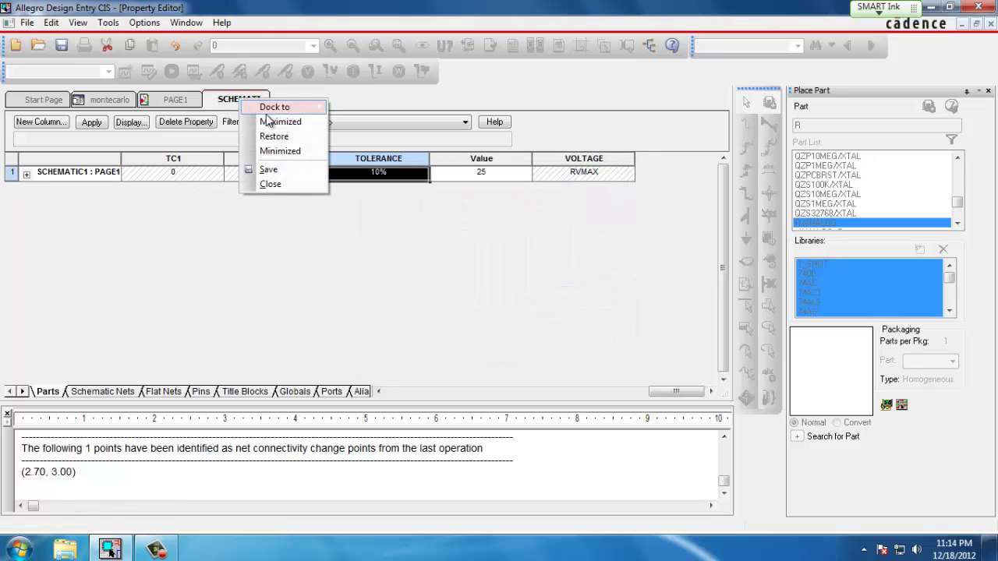
{"action": "left_click", "coordinate": [270, 184]}
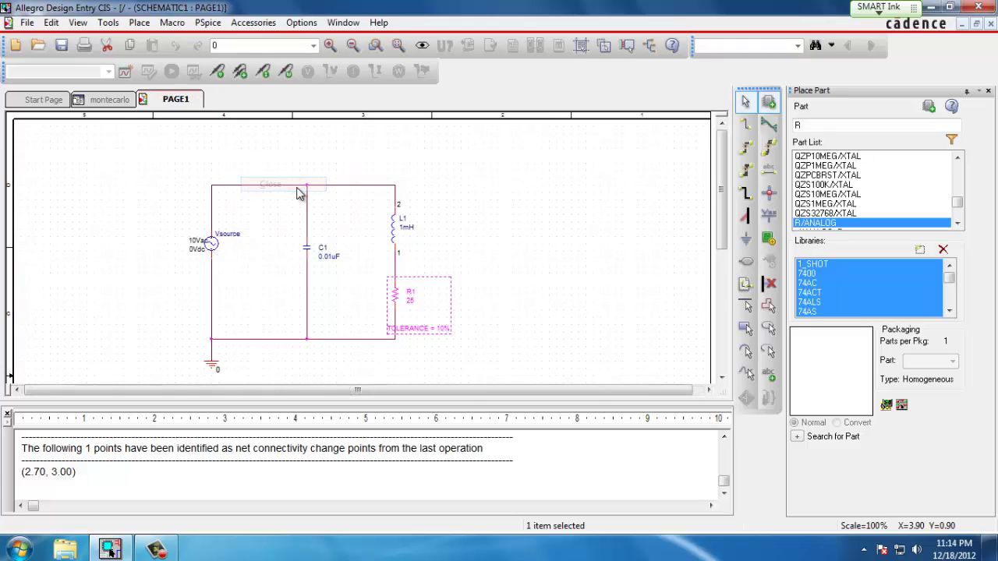
Step: Move the resistor's TOLERANCE label clear of the lower wire, directly beneath the resistor's value
{"action": "left_click", "coordinate": [427, 333]}
{"action": "left_click_drag", "start_coordinate": [427, 333], "coordinate": [441, 318]}
{"action": "left_click", "coordinate": [458, 344]}
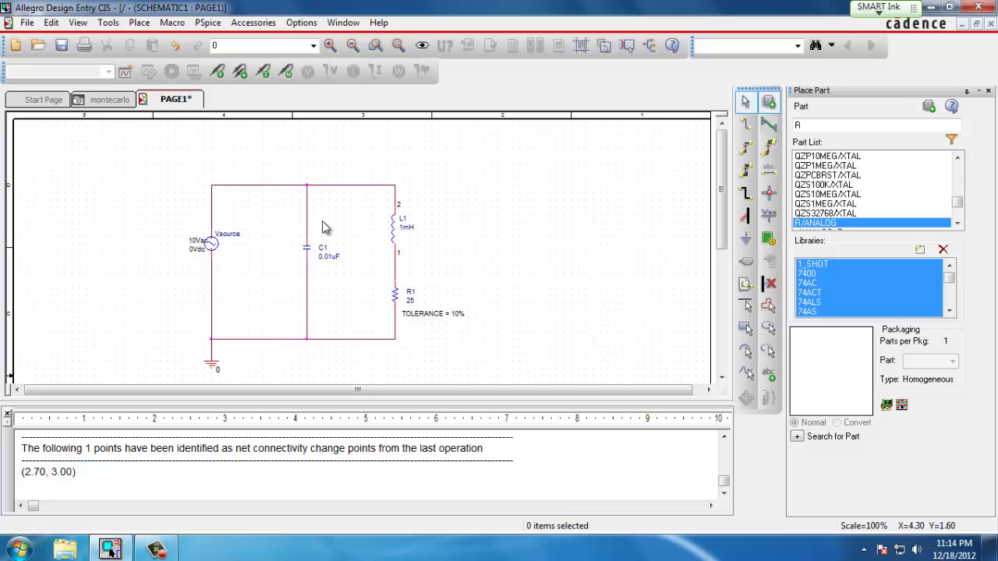
Step: Create a new PSpice simulation profile named montecarlo, inheriting from none
{"action": "left_click", "coordinate": [214, 26]}
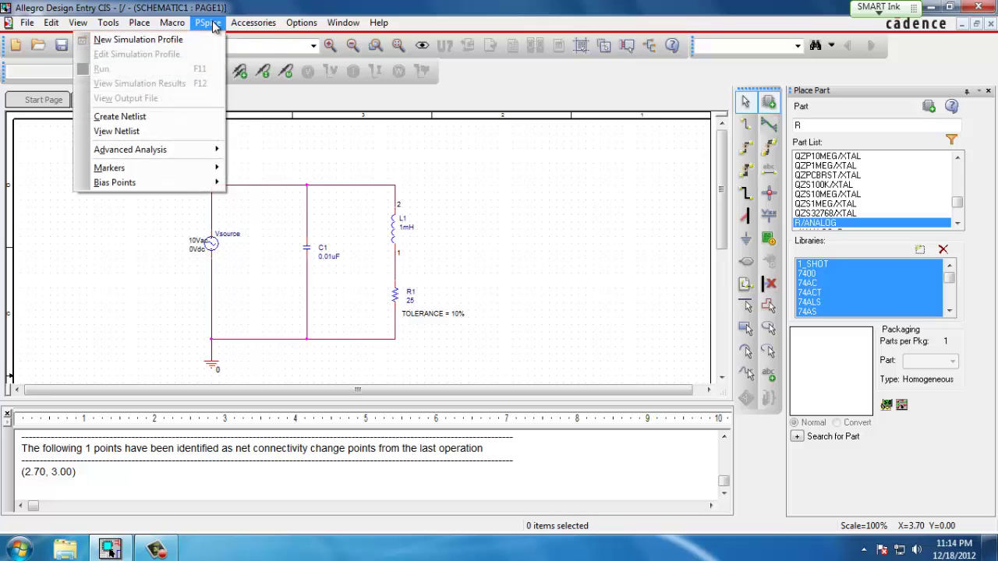
{"action": "left_click", "coordinate": [138, 40]}
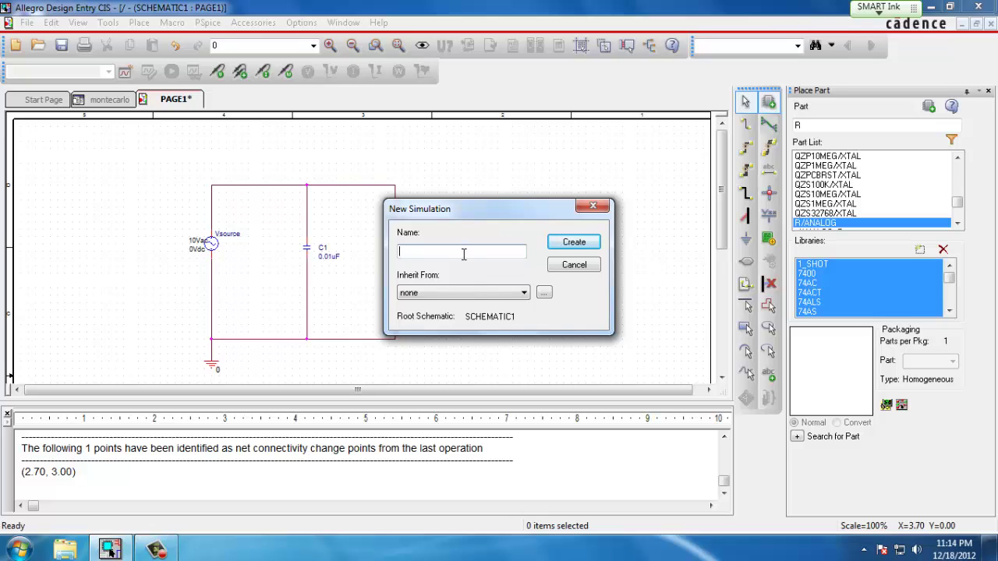
{"action": "type", "text": "montecarlo"}
{"action": "left_click", "coordinate": [573, 241]}
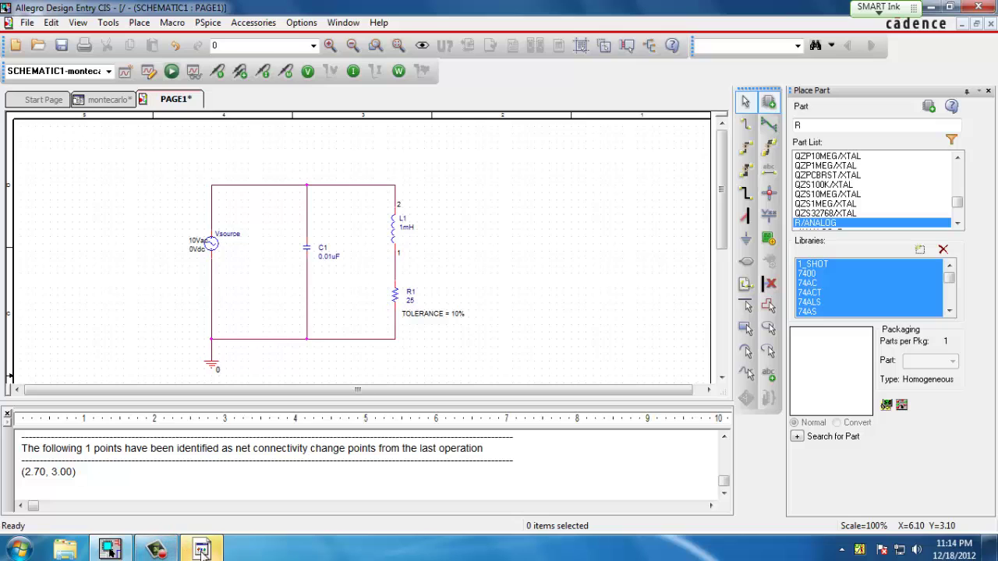
Step: Set the profile to a logarithmic AC sweep by decade from 1Khz to 1MegHz with 1000 points per decade
{"action": "left_click_drag", "start_coordinate": [494, 133], "coordinate": [413, 127]}
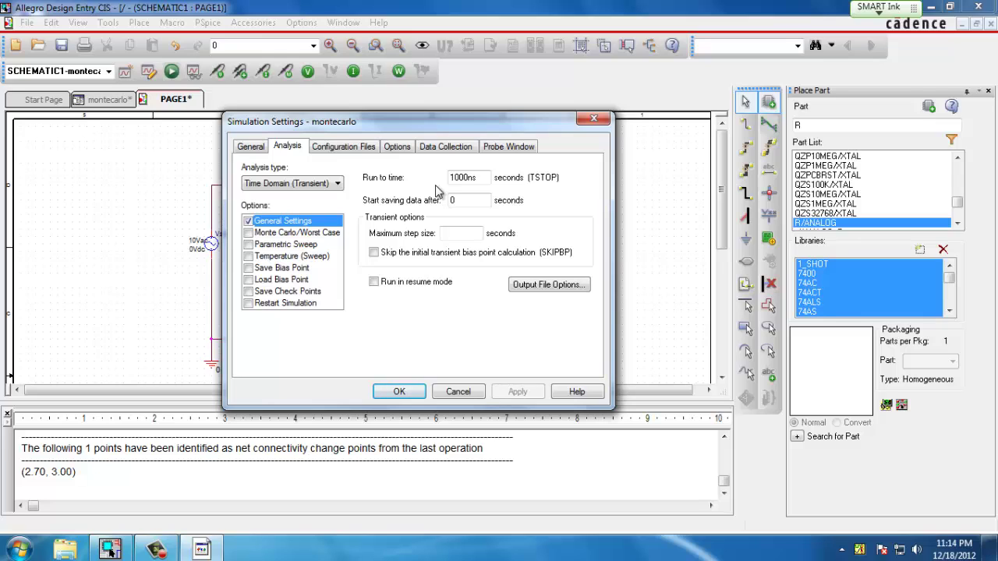
{"action": "left_click", "coordinate": [338, 187]}
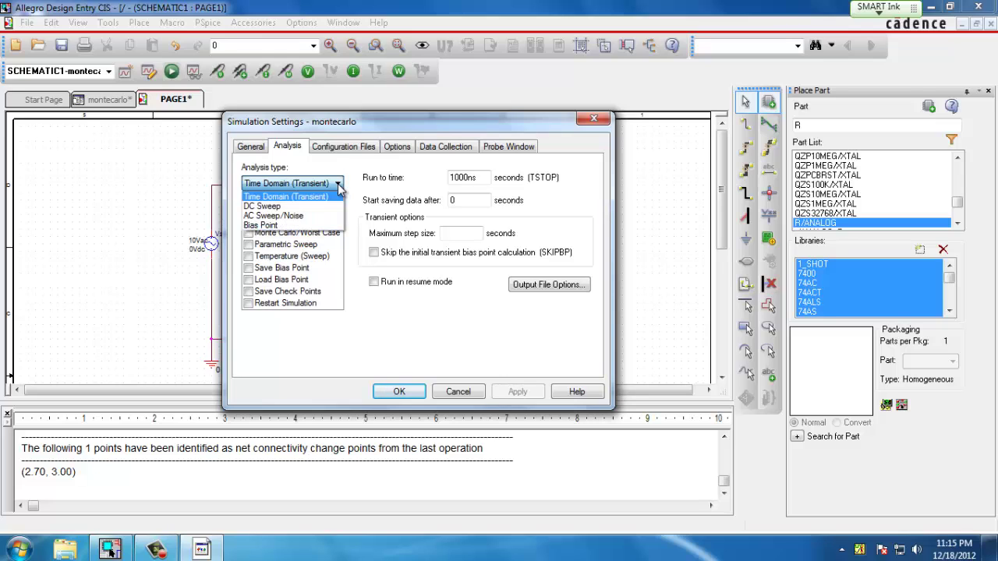
{"action": "left_click", "coordinate": [289, 216]}
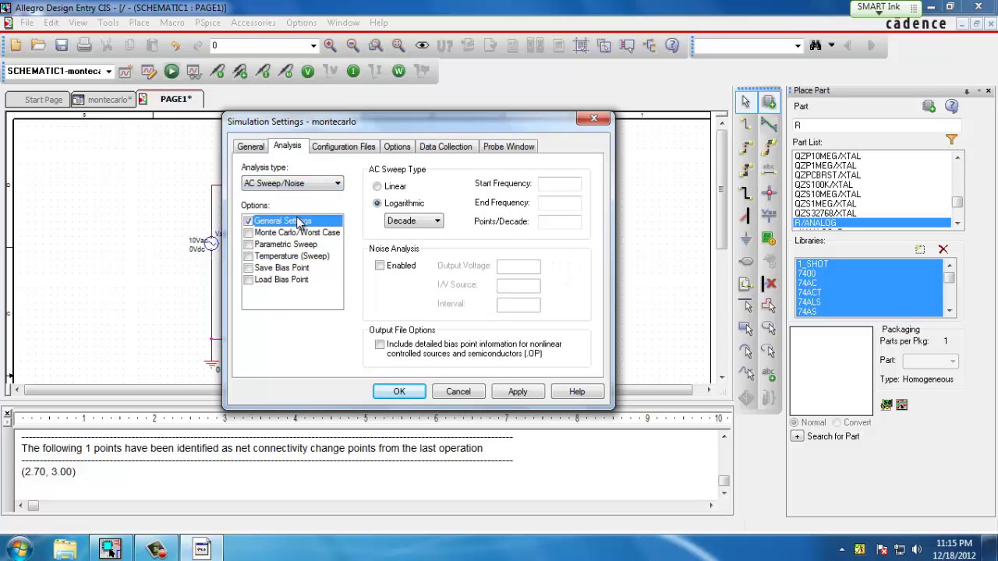
{"action": "left_click", "coordinate": [566, 182]}
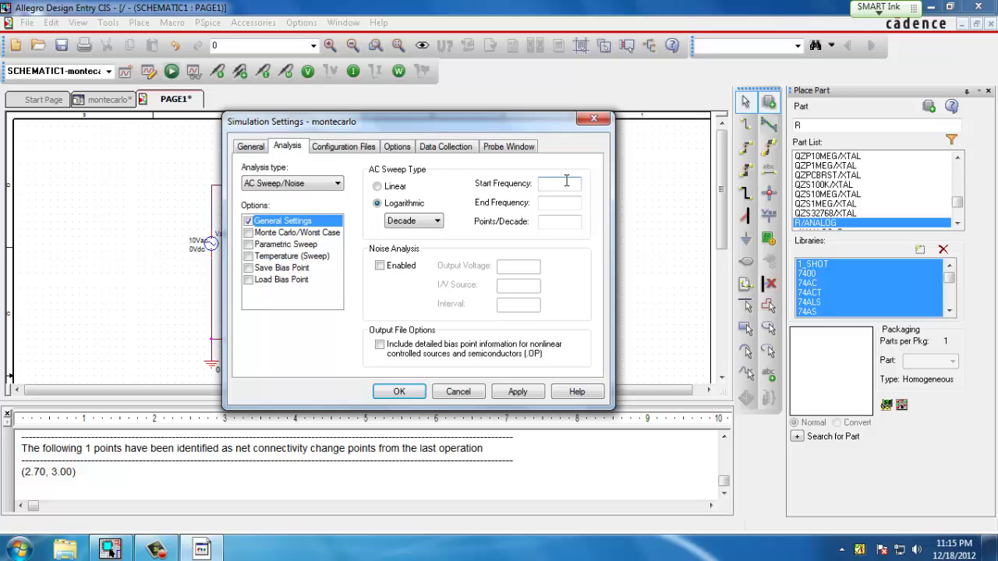
{"action": "type", "text": "1Khz"}
{"action": "key", "text": "Tab"}
{"action": "type", "text": "1MegHz"}
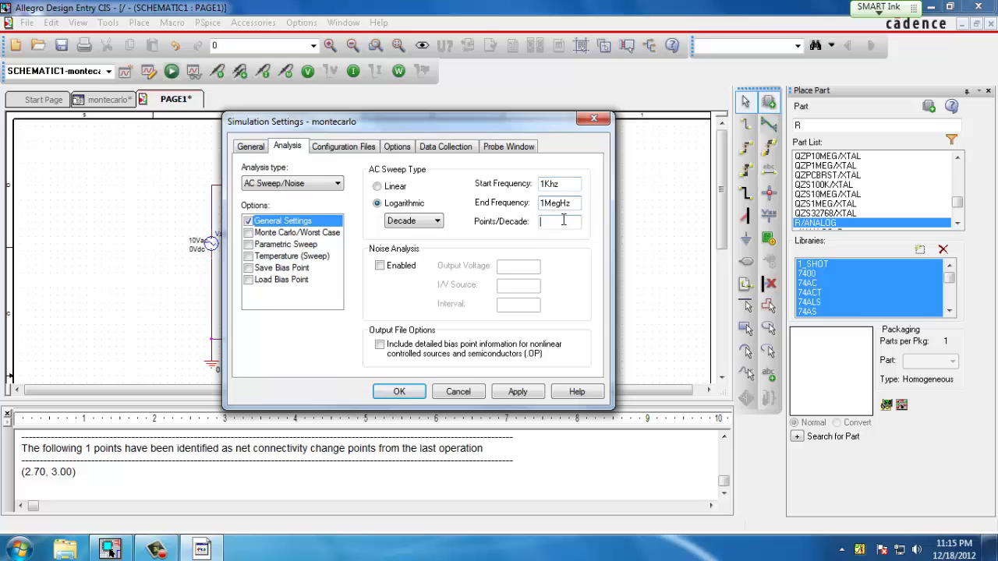
{"action": "left_click", "coordinate": [563, 220]}
{"action": "type", "text": "1000"}
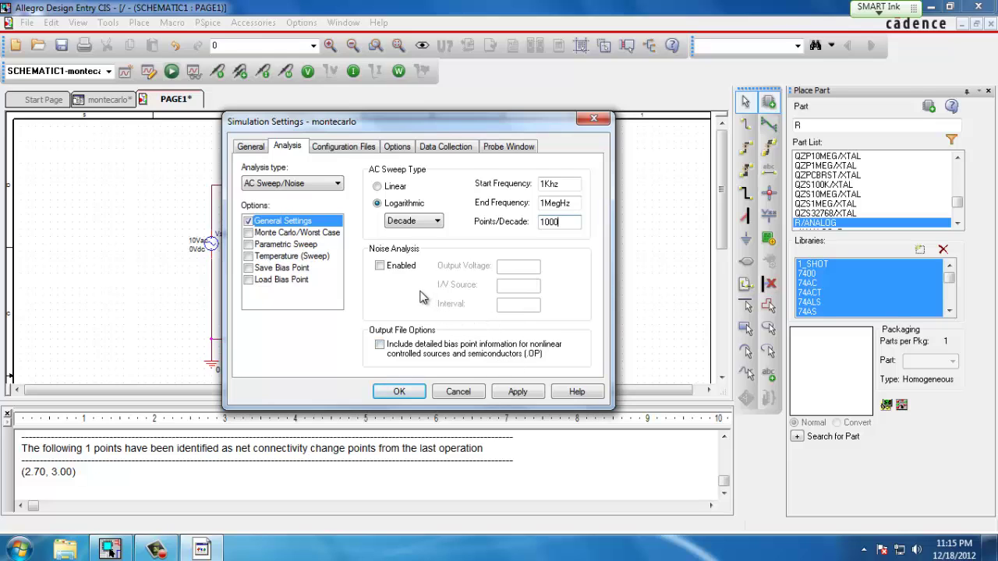
Step: Enable the Monte Carlo/Worst Case option with 10 runs and a Uniform distribution
{"action": "left_click", "coordinate": [279, 234]}
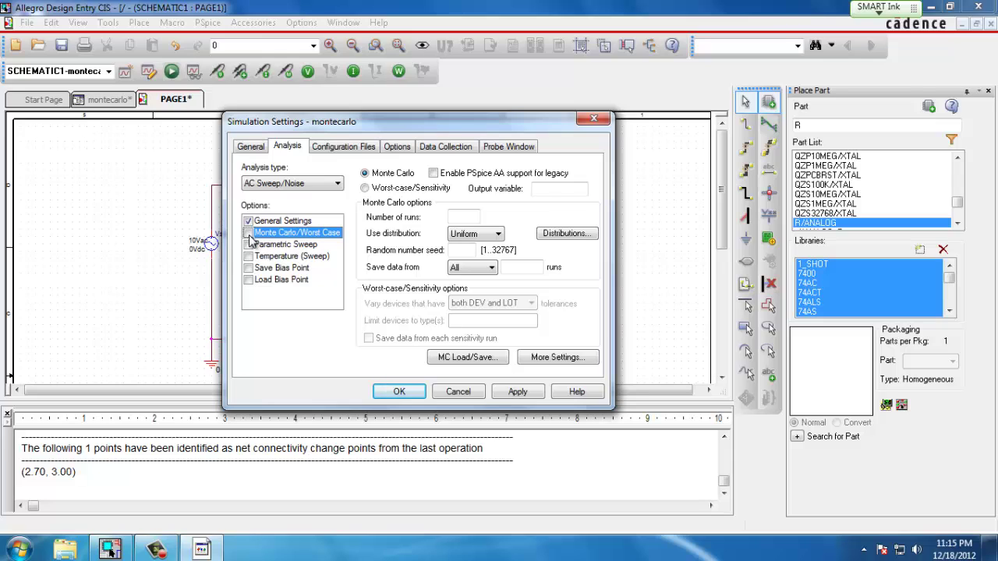
{"action": "left_click", "coordinate": [248, 233]}
{"action": "left_click", "coordinate": [471, 215]}
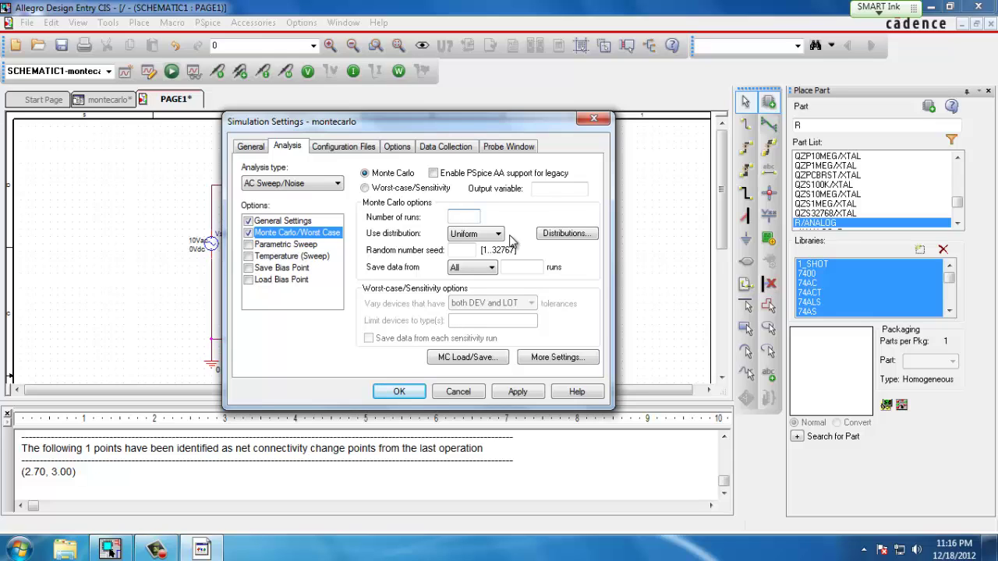
{"action": "type", "text": "0"}
{"action": "left_click", "coordinate": [499, 236]}
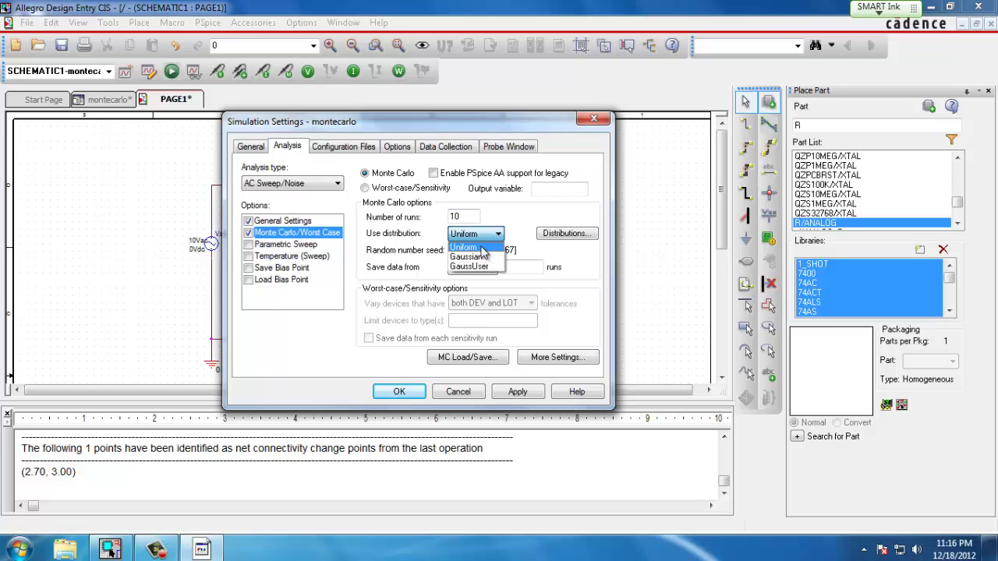
{"action": "left_click", "coordinate": [472, 248]}
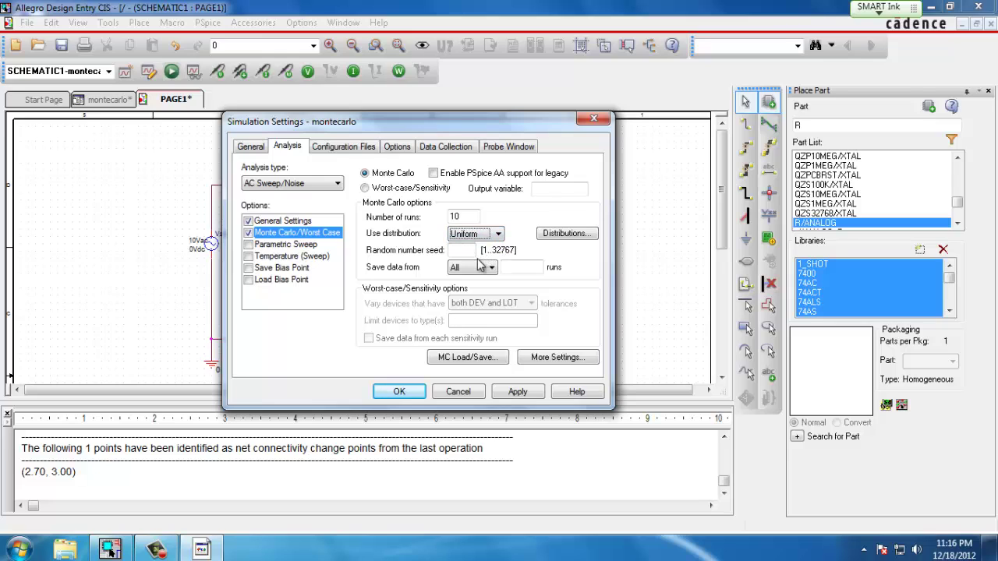
Step: Set the Monte Carlo random number seed to 1 and the output variable to I(Vsource)
{"action": "left_click", "coordinate": [468, 250]}
{"action": "type", "text": "1"}
{"action": "left_click", "coordinate": [554, 188]}
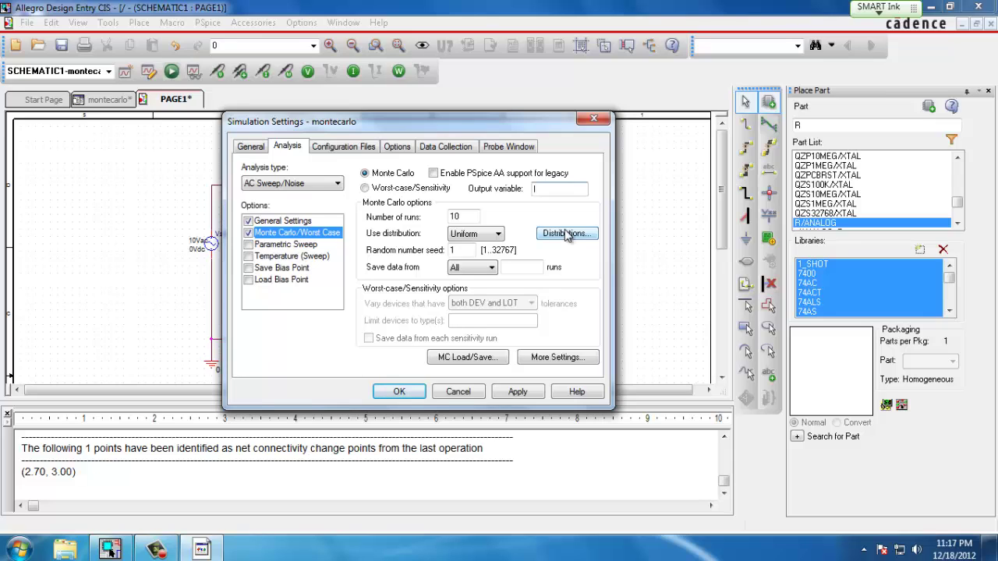
{"action": "type", "text": "(Vsource"}
Step: Set the collating function to find the minimum value (MIN), and apply and close the simulation settings
{"action": "left_click", "coordinate": [563, 360]}
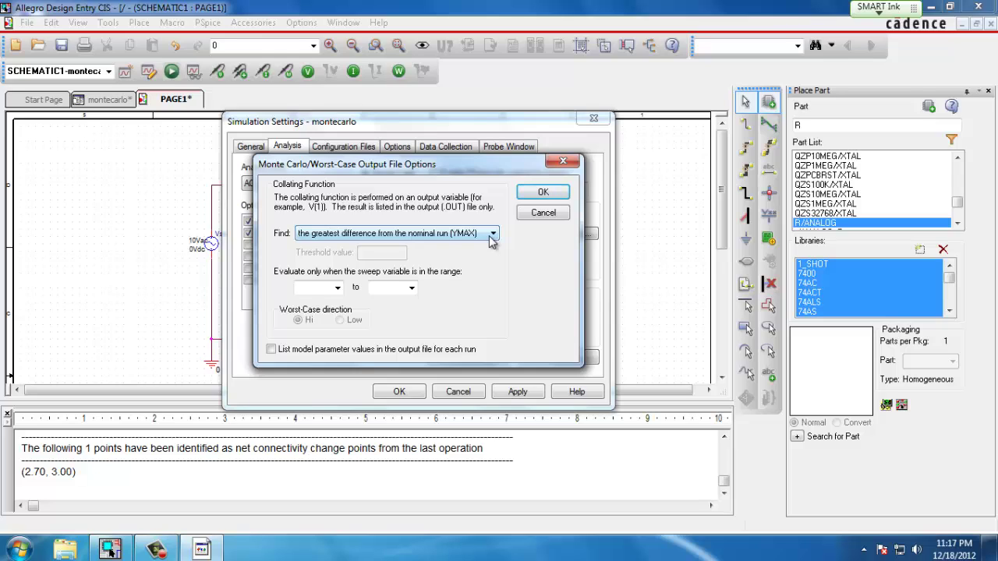
{"action": "left_click", "coordinate": [491, 235]}
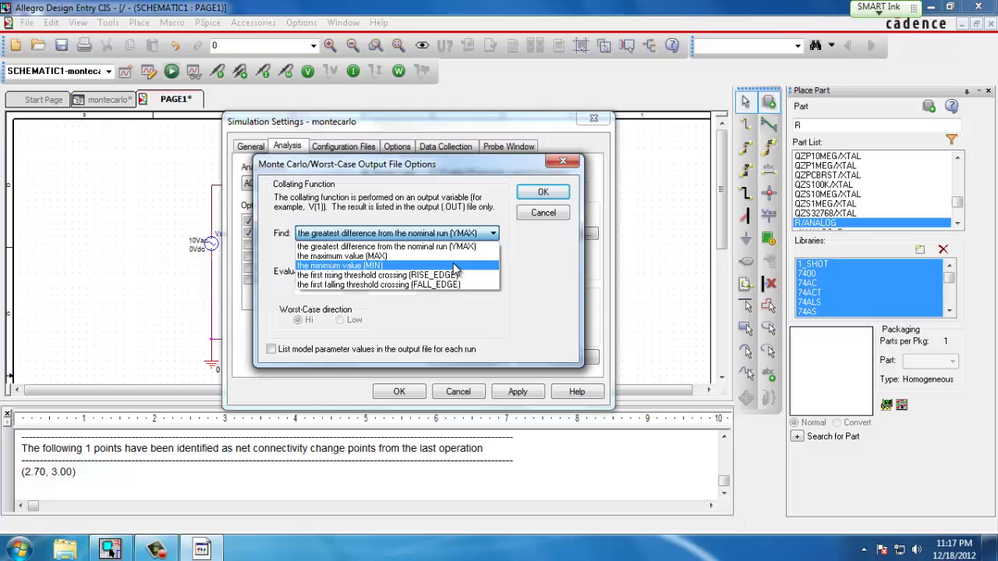
{"action": "left_click", "coordinate": [387, 266]}
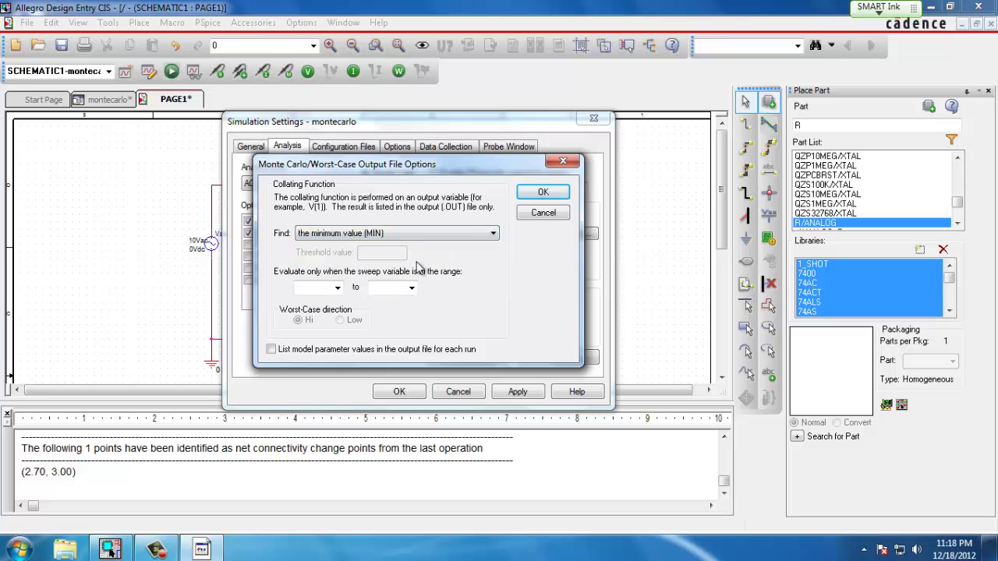
{"action": "left_click", "coordinate": [549, 193]}
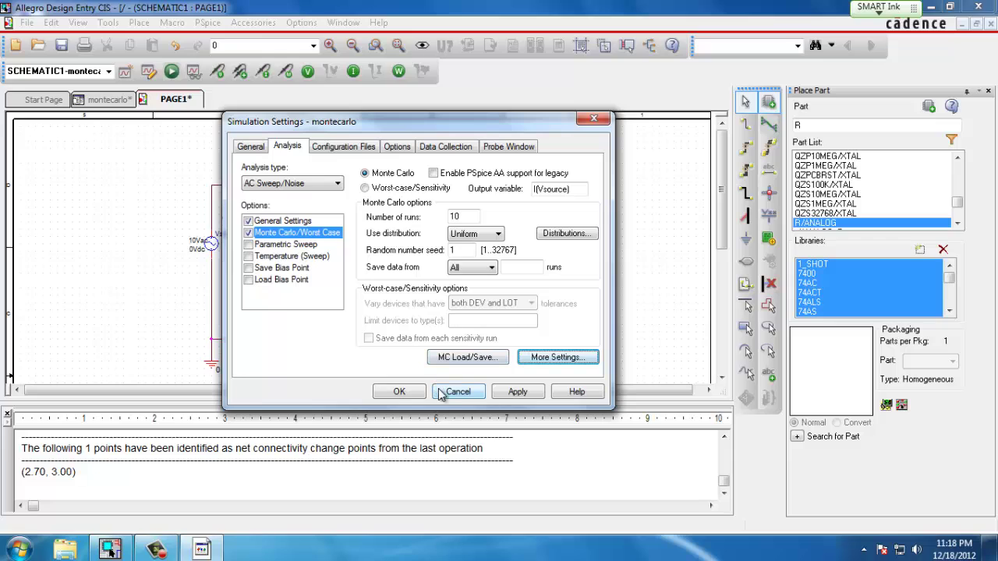
{"action": "left_click", "coordinate": [519, 393]}
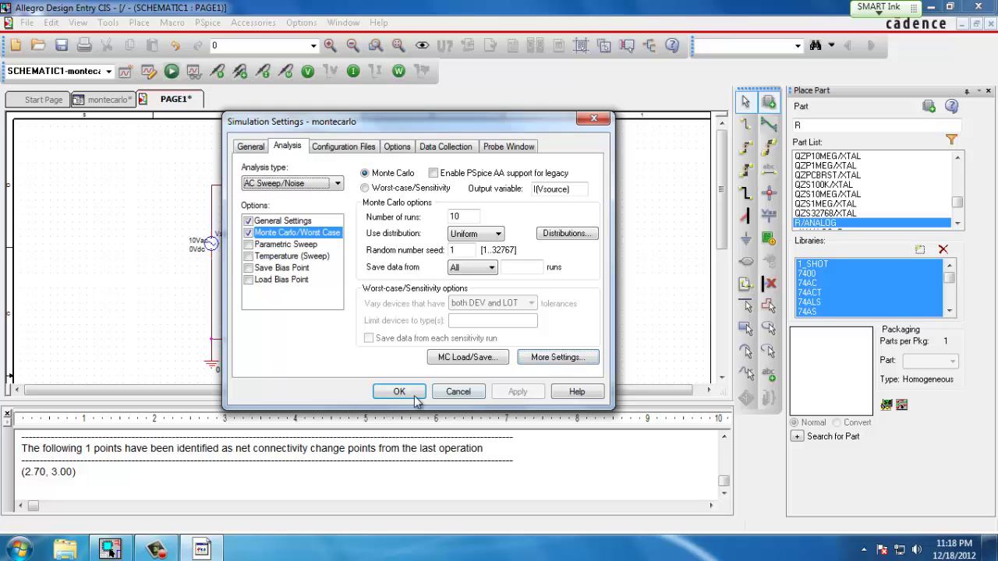
{"action": "left_click", "coordinate": [399, 392]}
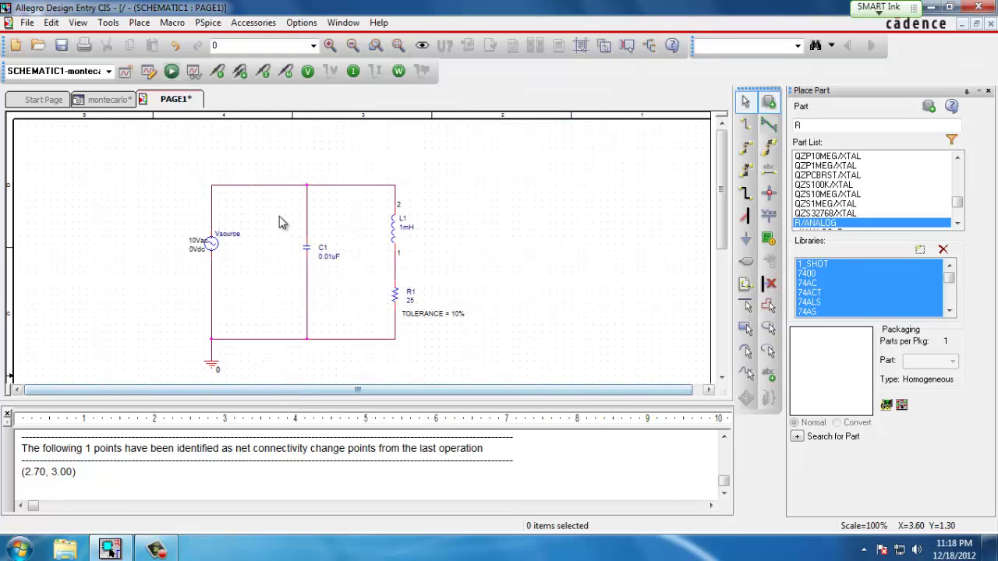
Step: Run the montecarlo simulation and load all available Monte Carlo sections for plotting
{"action": "left_click", "coordinate": [173, 72]}
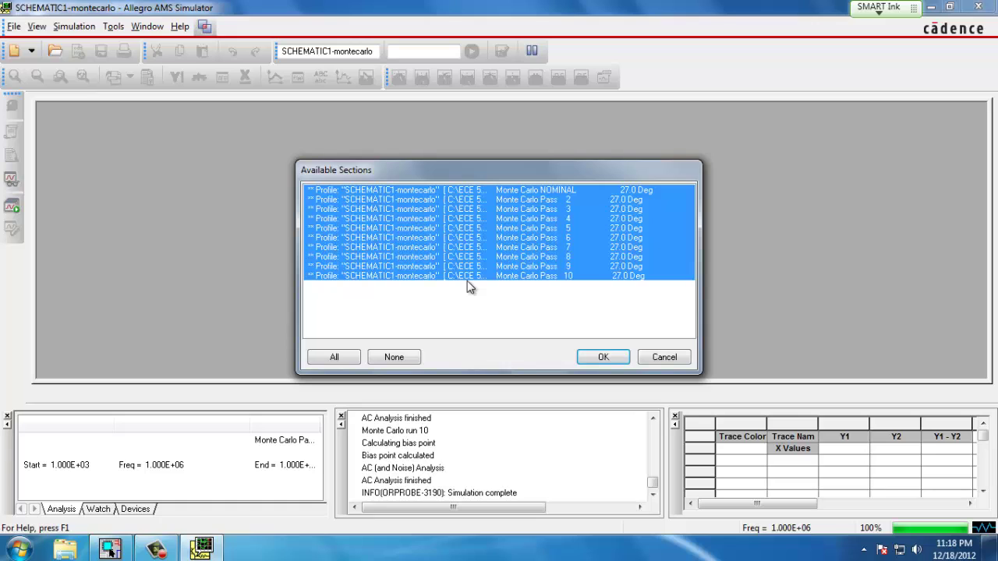
{"action": "left_click", "coordinate": [604, 358]}
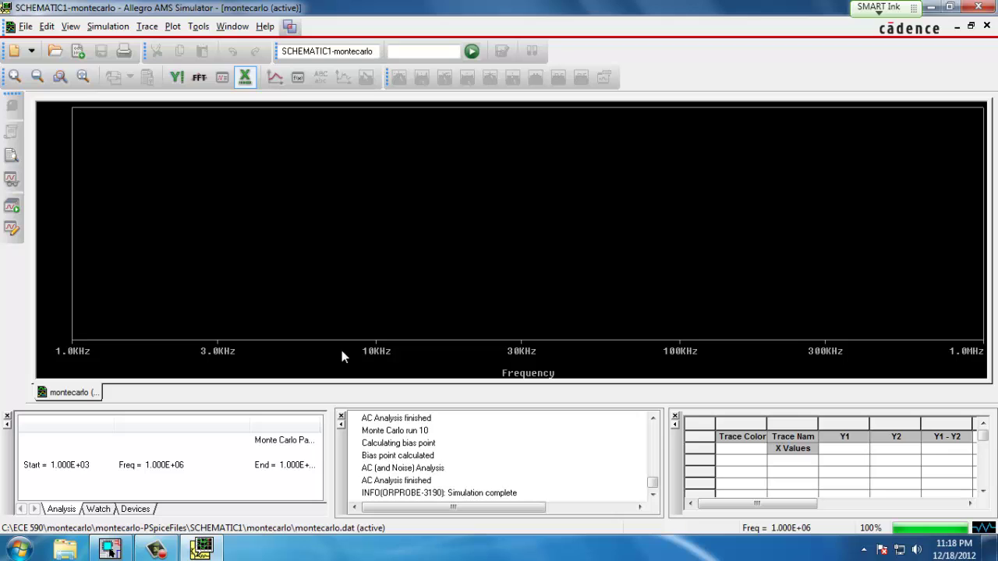
Step: Add the trace DB(V(Vsource:+)/I(Vsource)) to the frequency plot
{"action": "left_click", "coordinate": [152, 29]}
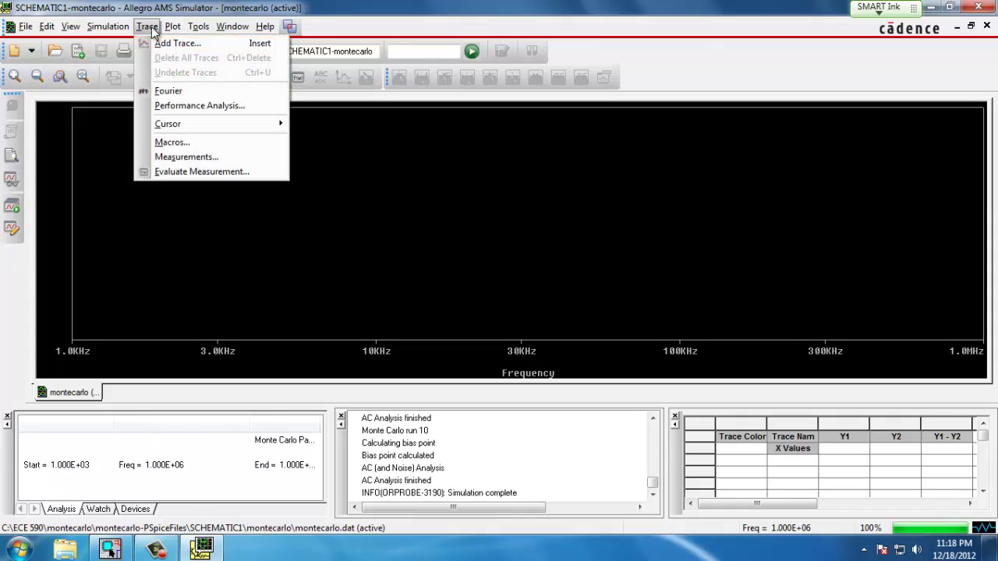
{"action": "left_click", "coordinate": [216, 43]}
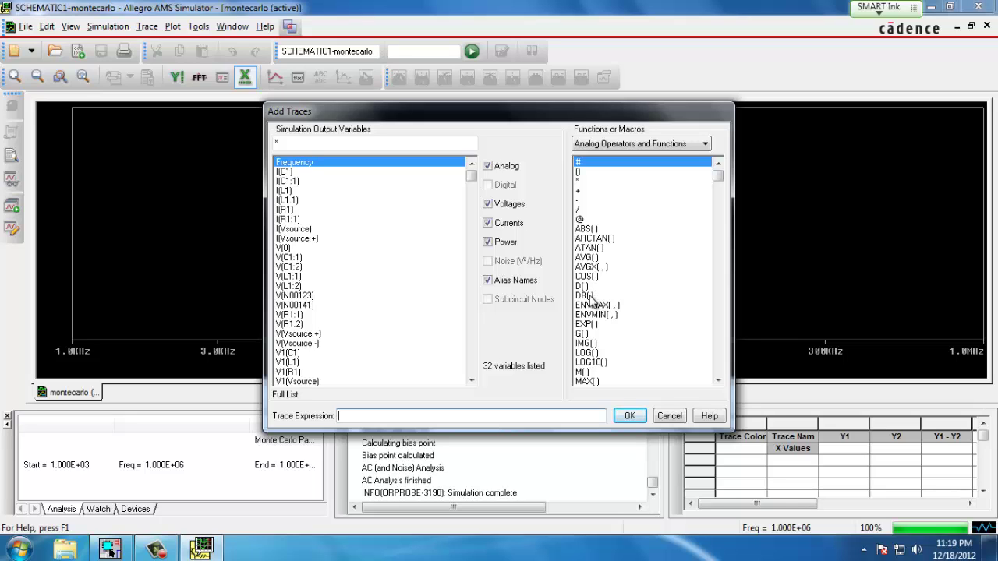
{"action": "left_click", "coordinate": [593, 297]}
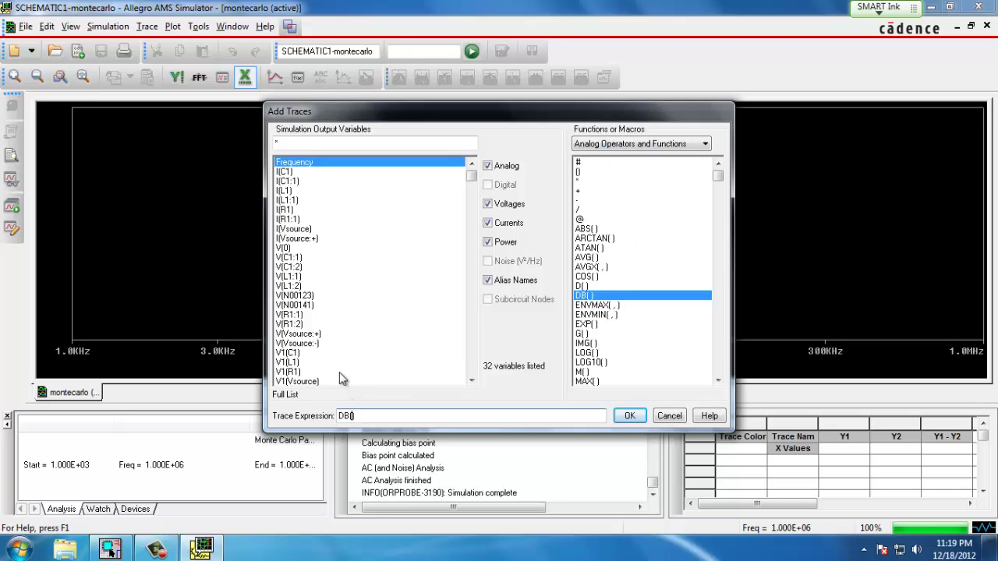
{"action": "left_click", "coordinate": [297, 336]}
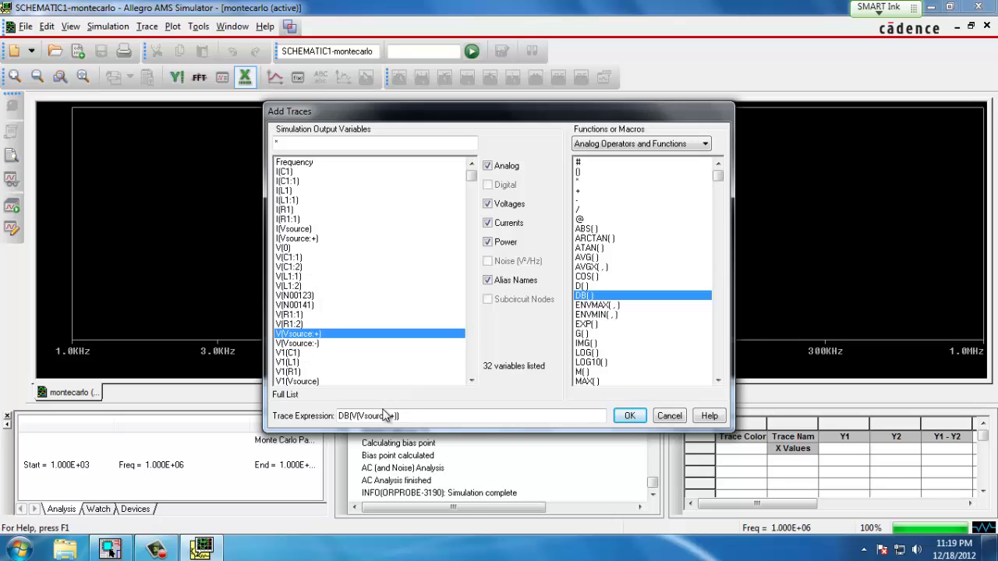
{"action": "type", "text": "/"}
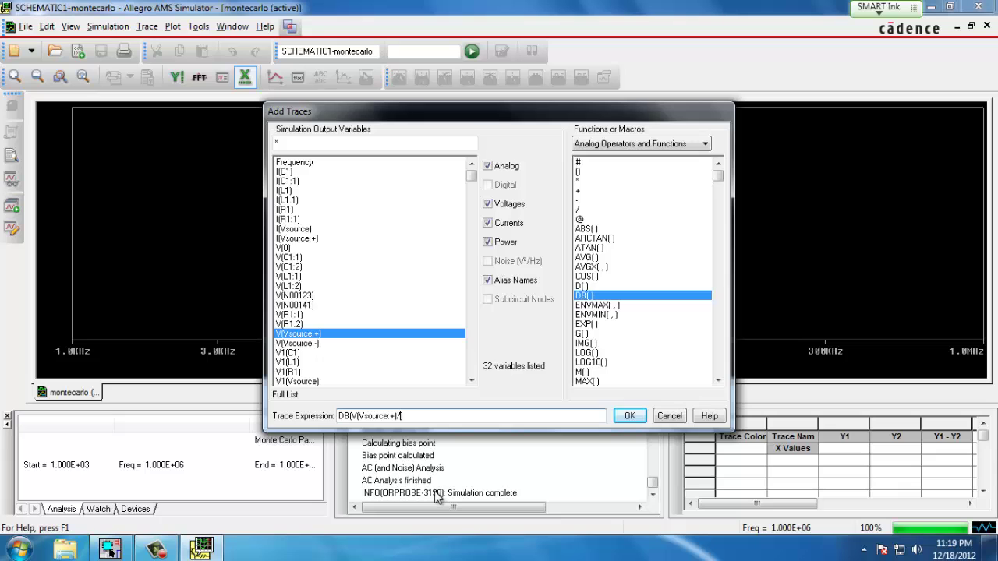
{"action": "left_click", "coordinate": [299, 229]}
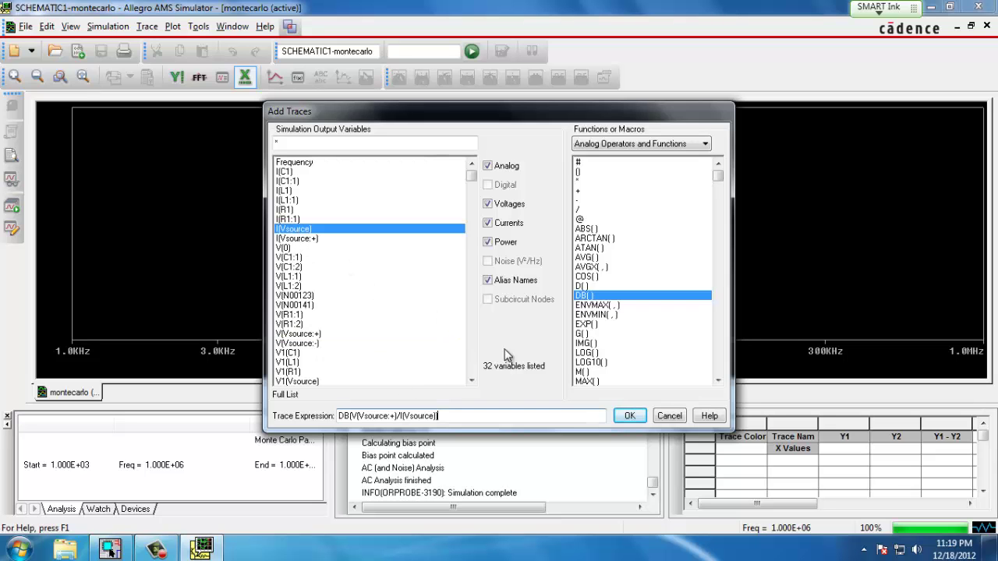
{"action": "left_click", "coordinate": [630, 417]}
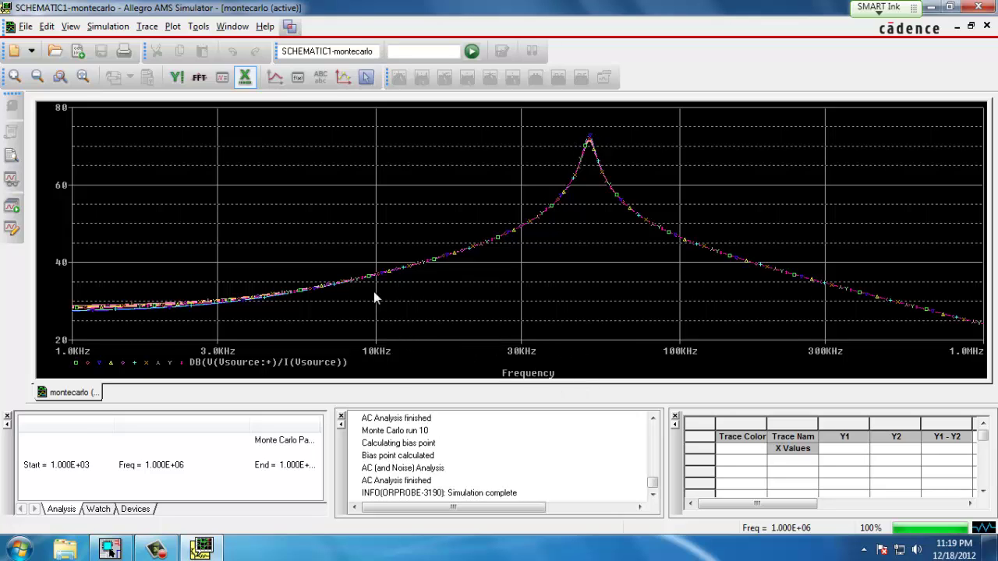
Step: Zoom in on the resonance peak near 50 kHz to examine the spread between the Monte Carlo traces
{"action": "left_click", "coordinate": [63, 80]}
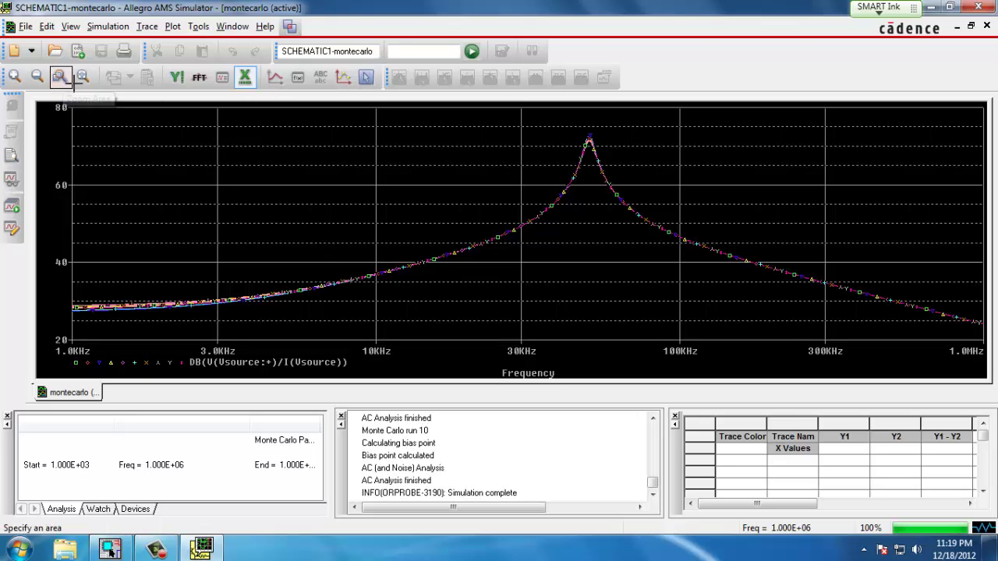
{"action": "left_click_drag", "start_coordinate": [566, 146], "coordinate": [631, 232]}
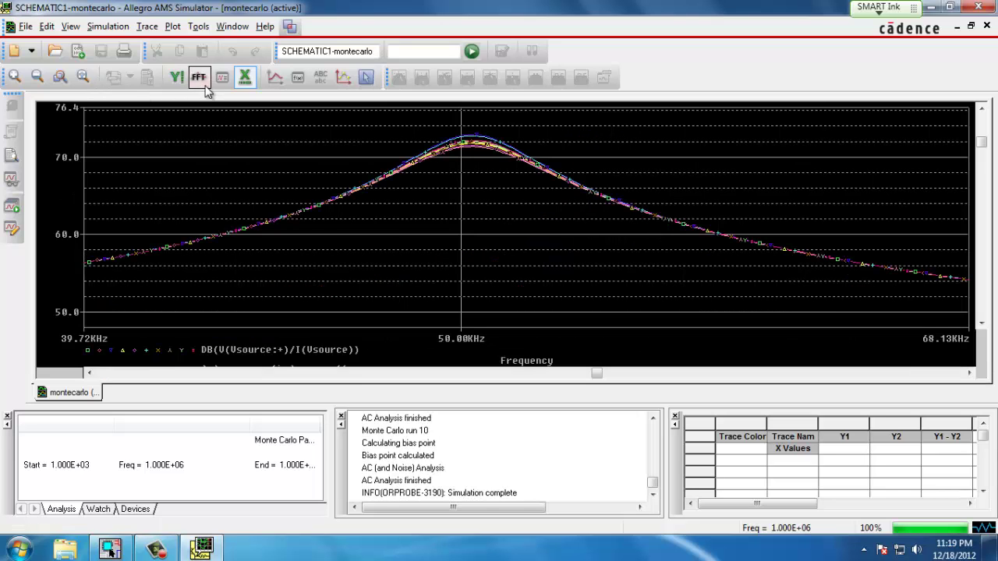
{"action": "left_click", "coordinate": [60, 77]}
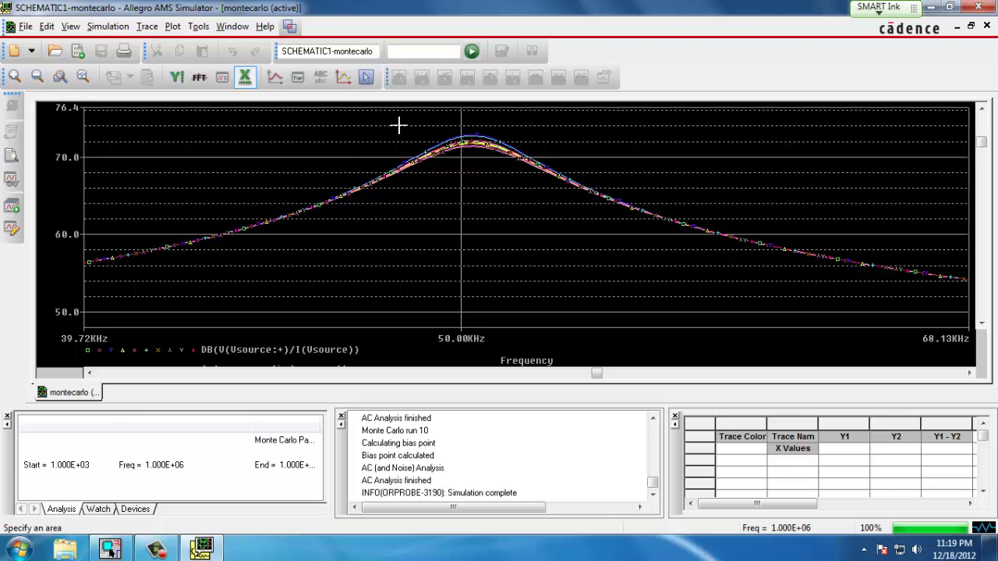
{"action": "left_click_drag", "start_coordinate": [400, 125], "coordinate": [557, 179]}
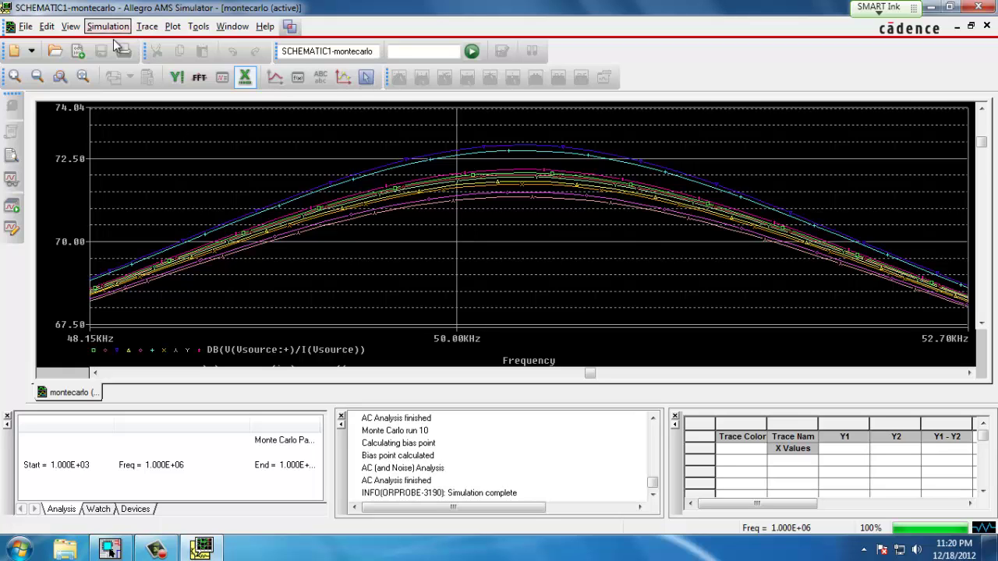
Step: Open the simulation output file and examine the minimum value of each pass in the Monte Carlo summary
{"action": "left_click", "coordinate": [70, 27]}
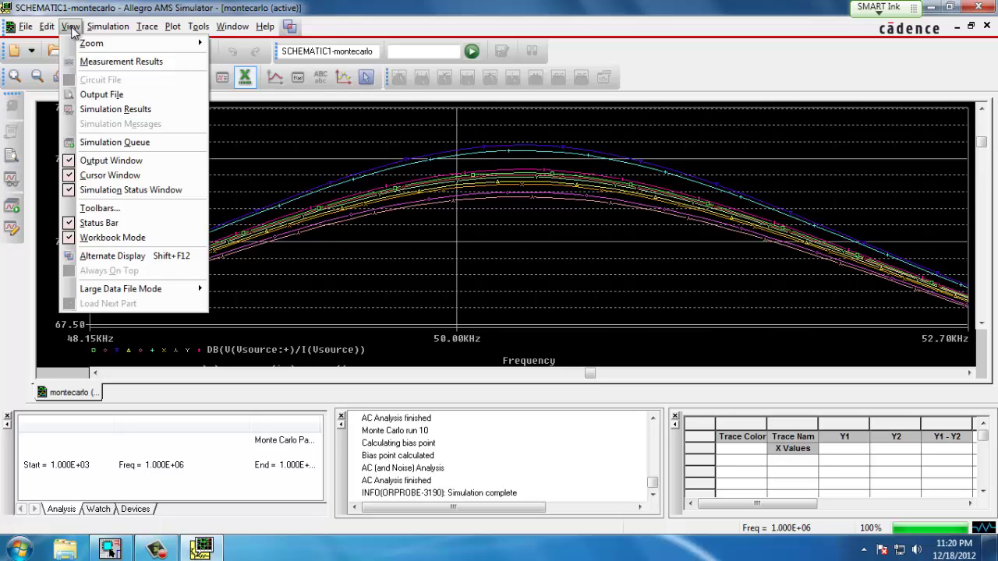
{"action": "left_click", "coordinate": [135, 97]}
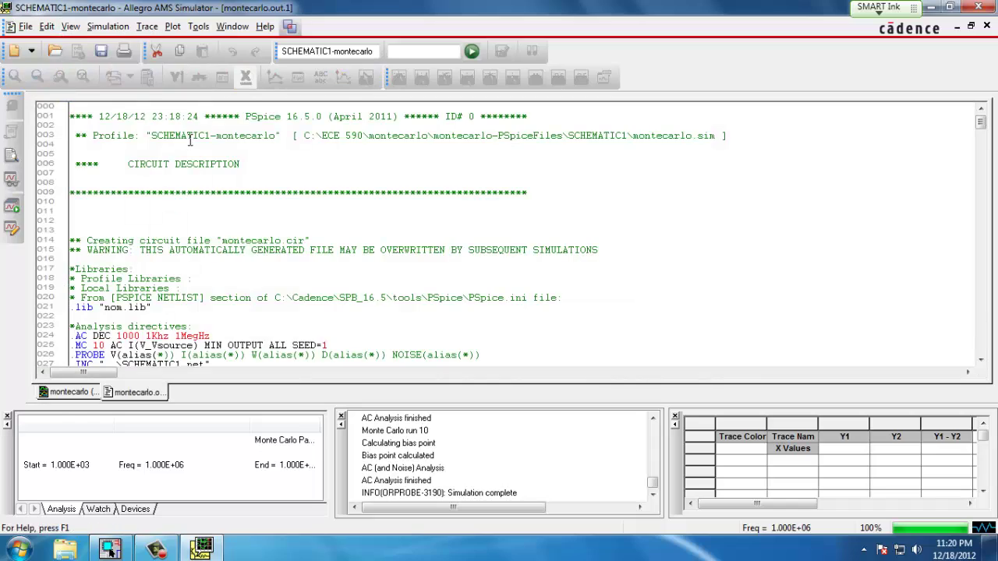
{"action": "left_click_drag", "start_coordinate": [985, 129], "coordinate": [990, 330]}
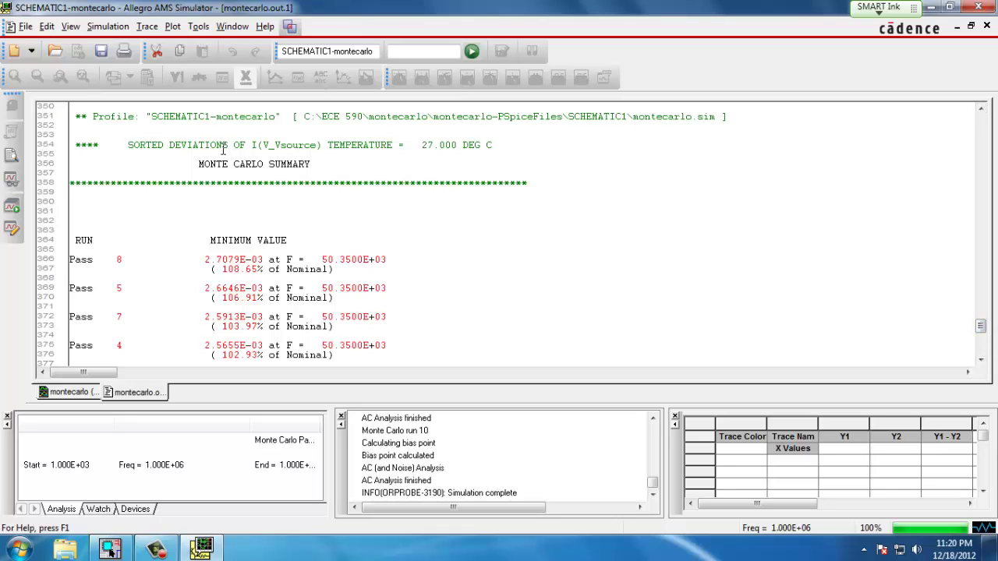
{"action": "left_click_drag", "start_coordinate": [180, 165], "coordinate": [320, 166]}
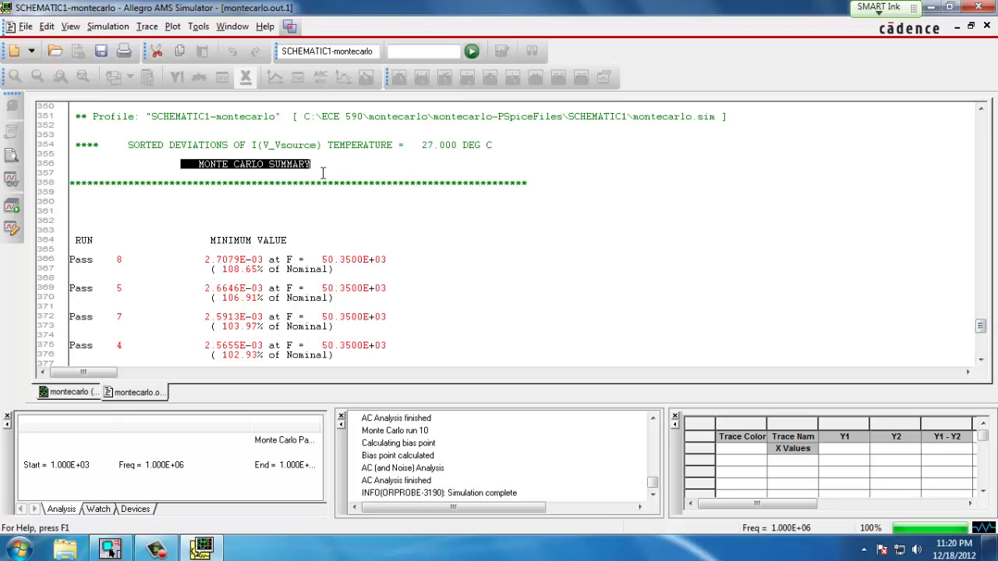
{"action": "left_click", "coordinate": [322, 206]}
{"action": "scroll", "coordinate": [313, 251], "scroll_direction": "down", "scroll_amount": 6}
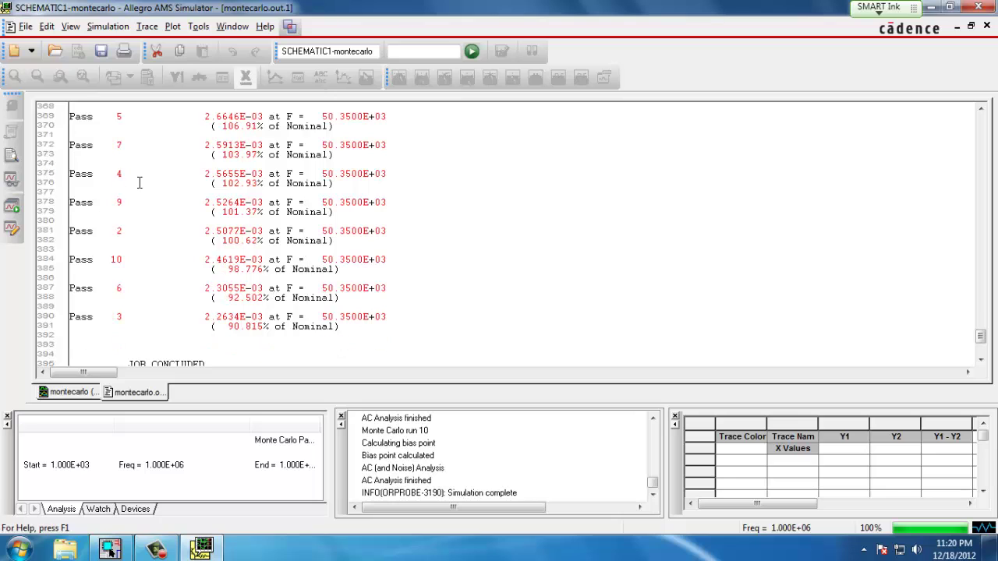
Step: Close the simulator output and set the montecarlo profile's Monte Carlo analysis to 15 runs with a Gaussian distribution
{"action": "scroll", "coordinate": [139, 182], "scroll_direction": "up", "scroll_amount": 2}
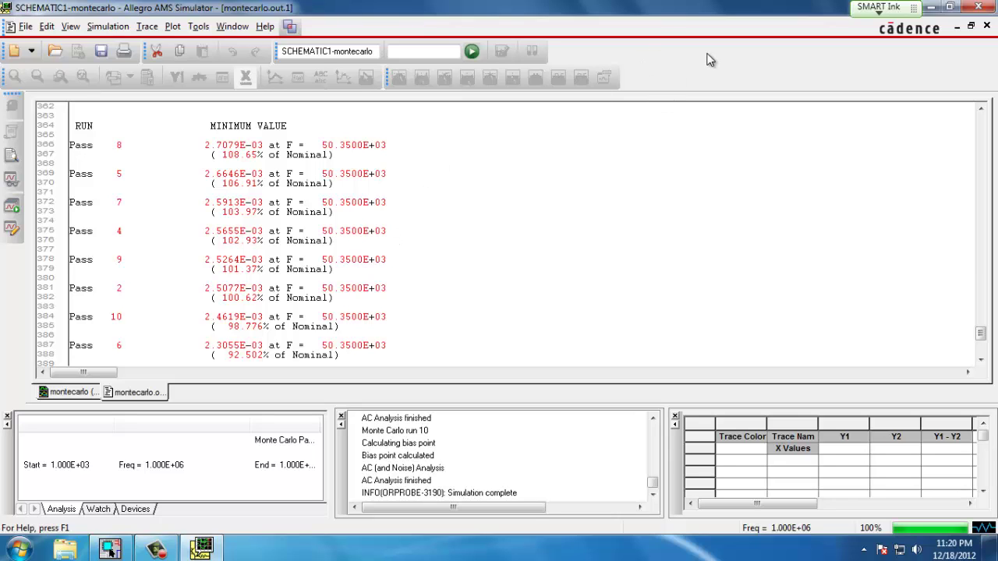
{"action": "left_click", "coordinate": [979, 10]}
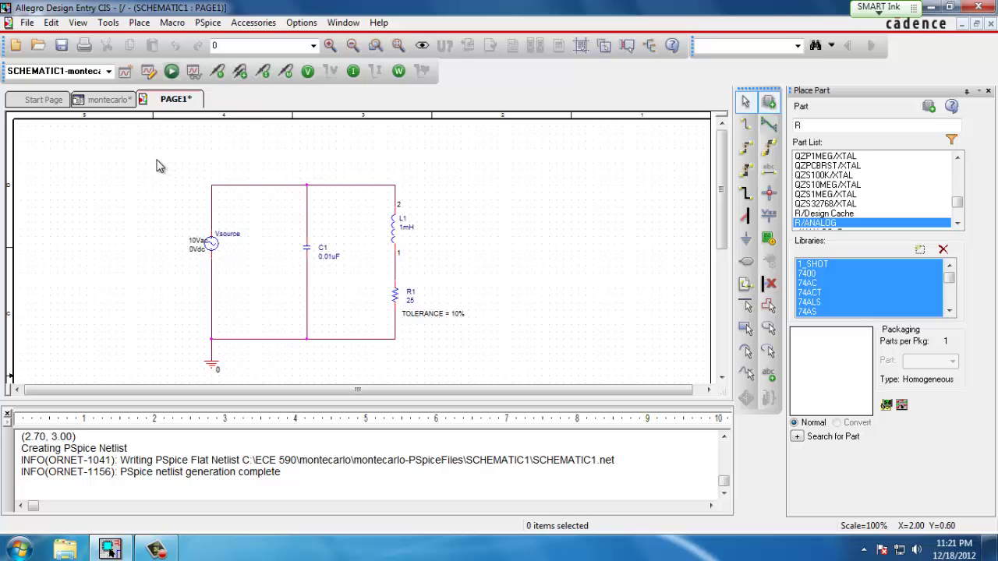
{"action": "left_click", "coordinate": [208, 23]}
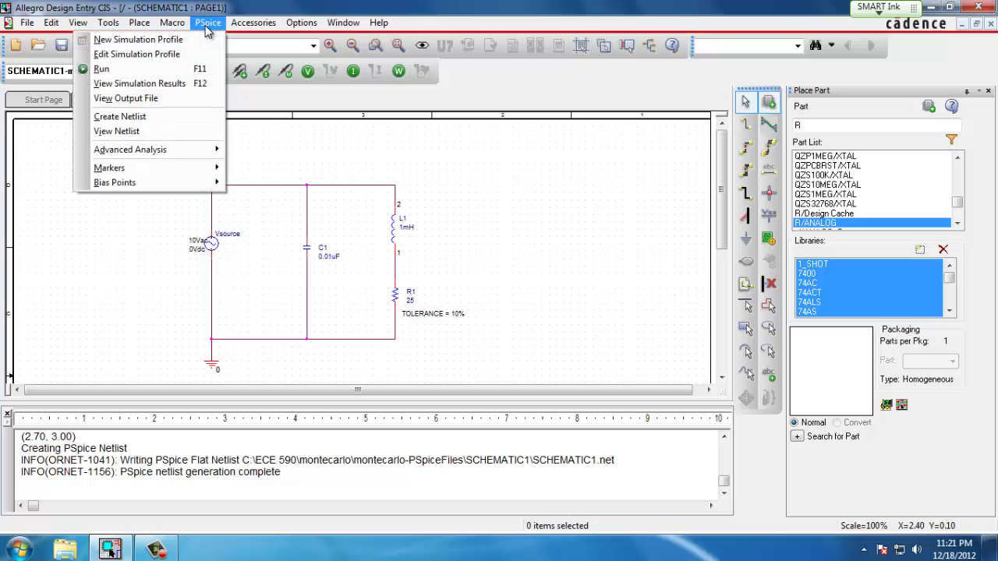
{"action": "left_click", "coordinate": [158, 54]}
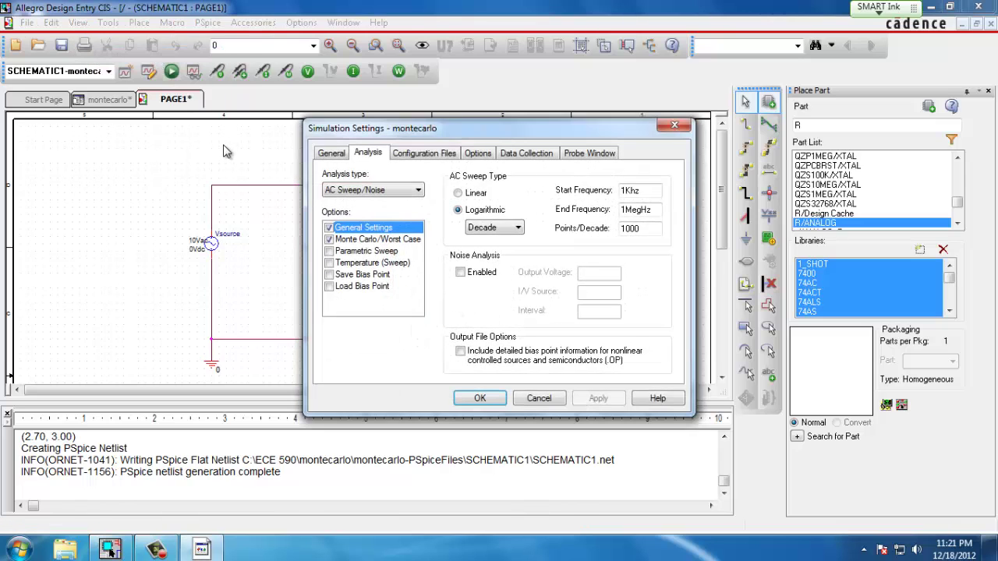
{"action": "left_click", "coordinate": [377, 239]}
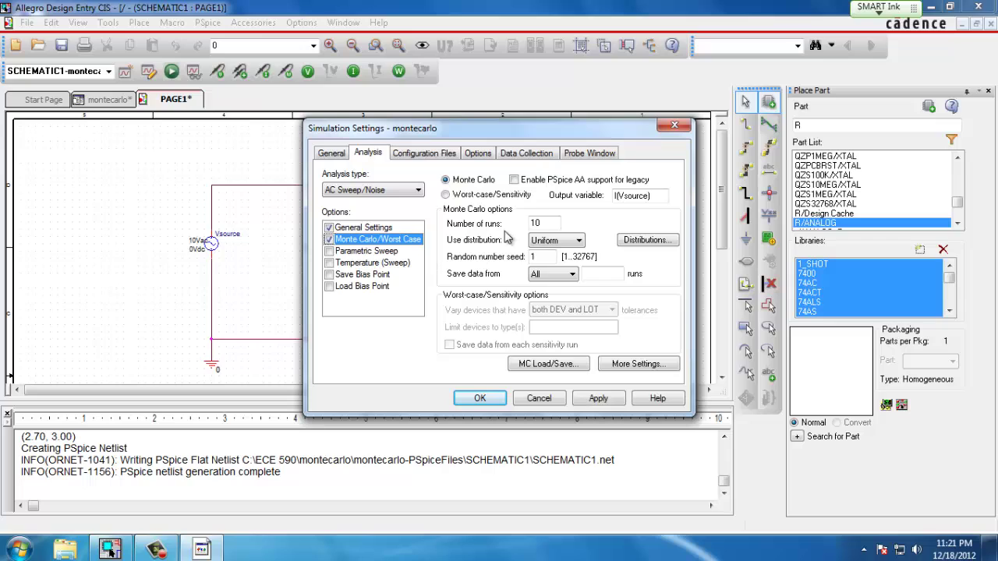
{"action": "left_click", "coordinate": [538, 223]}
{"action": "type", "text": "10"}
{"action": "double_click", "coordinate": [527, 223]}
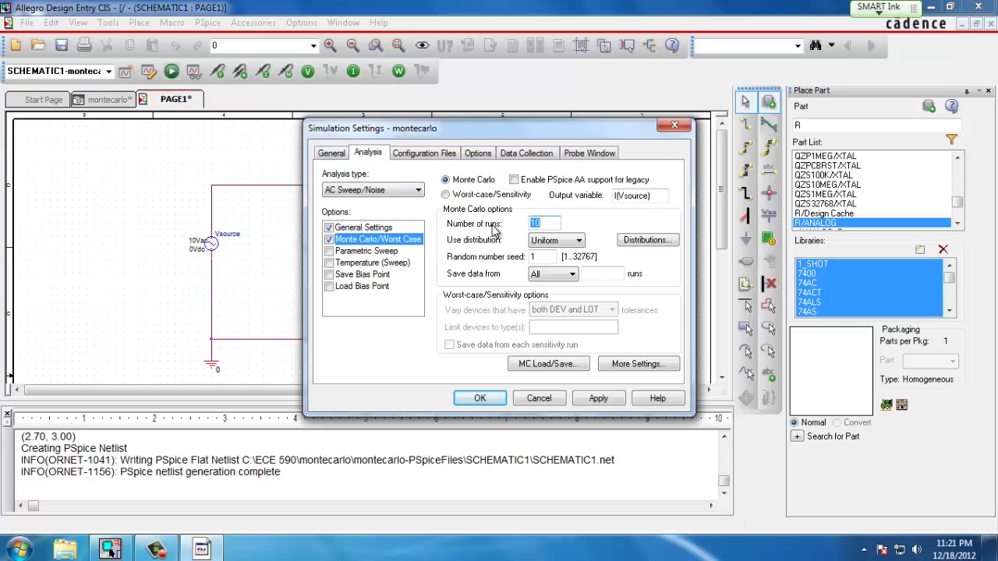
{"action": "type", "text": "1"}
{"action": "left_click", "coordinate": [576, 243]}
{"action": "left_click", "coordinate": [565, 265]}
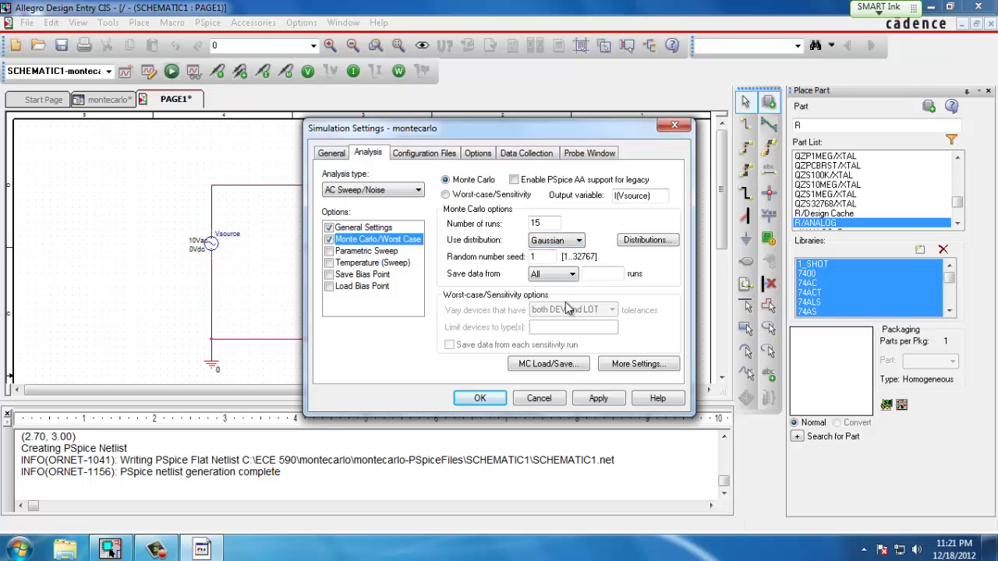
{"action": "left_click", "coordinate": [593, 399]}
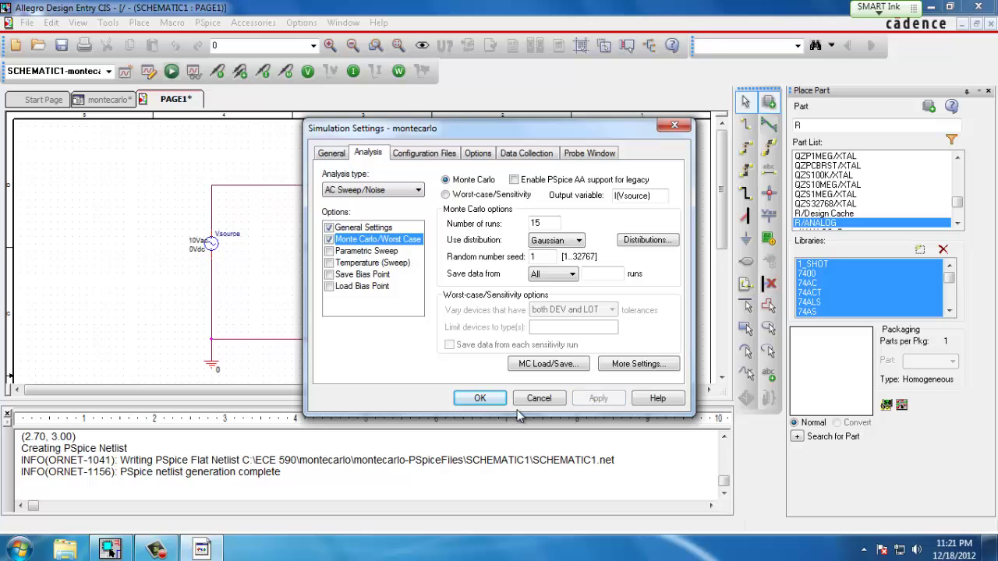
{"action": "left_click", "coordinate": [477, 397]}
Step: Set the tolerance of resistor R1 to 25%
{"action": "double_click", "coordinate": [459, 314]}
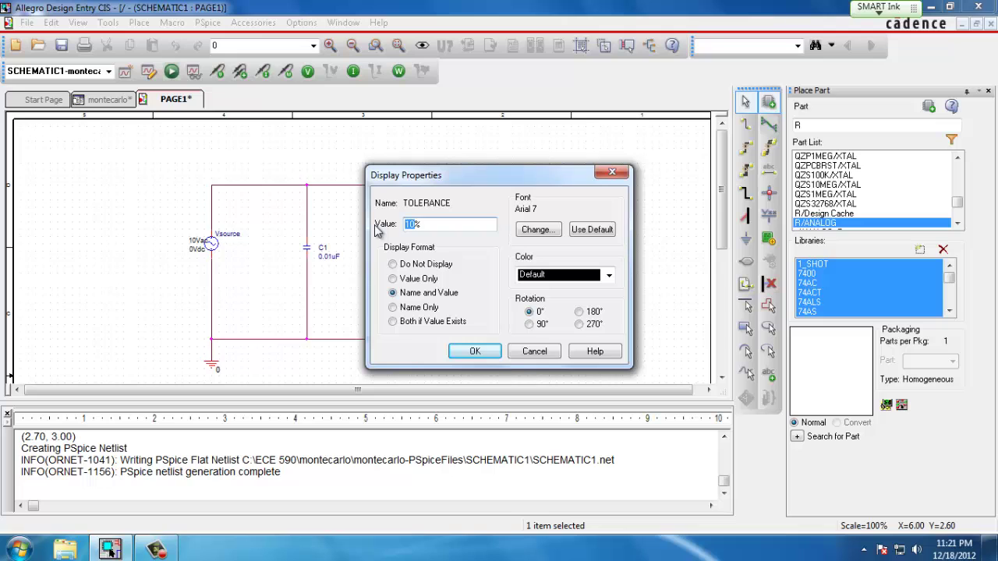
{"action": "type", "text": "25%"}
{"action": "left_click", "coordinate": [456, 352]}
{"action": "left_click", "coordinate": [196, 287]}
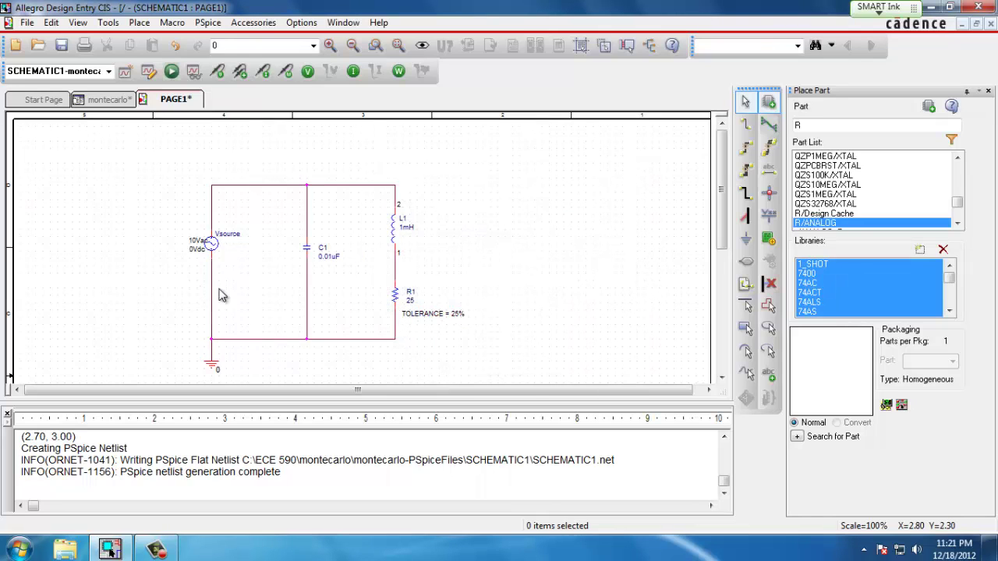
Step: Run the montecarlo simulation again and load all 15 Monte Carlo sections in the simulator
{"action": "left_click", "coordinate": [171, 71]}
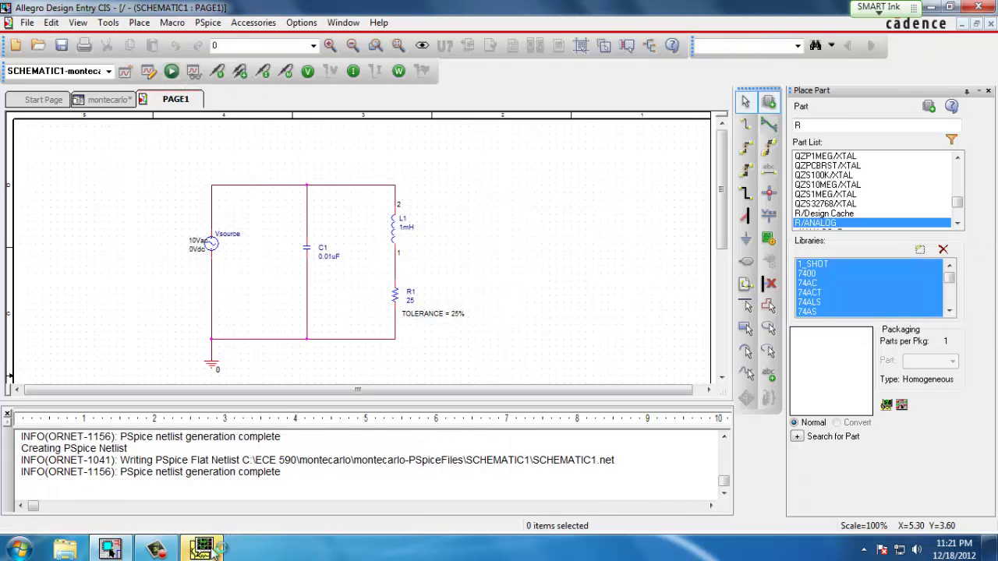
{"action": "mouse_move", "coordinate": [212, 549]}
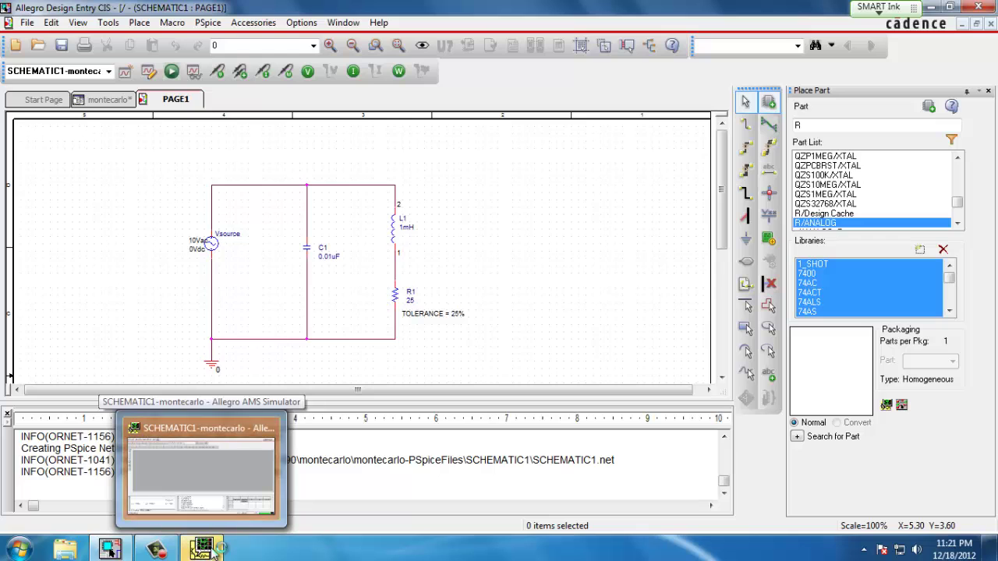
{"action": "left_click", "coordinate": [211, 548]}
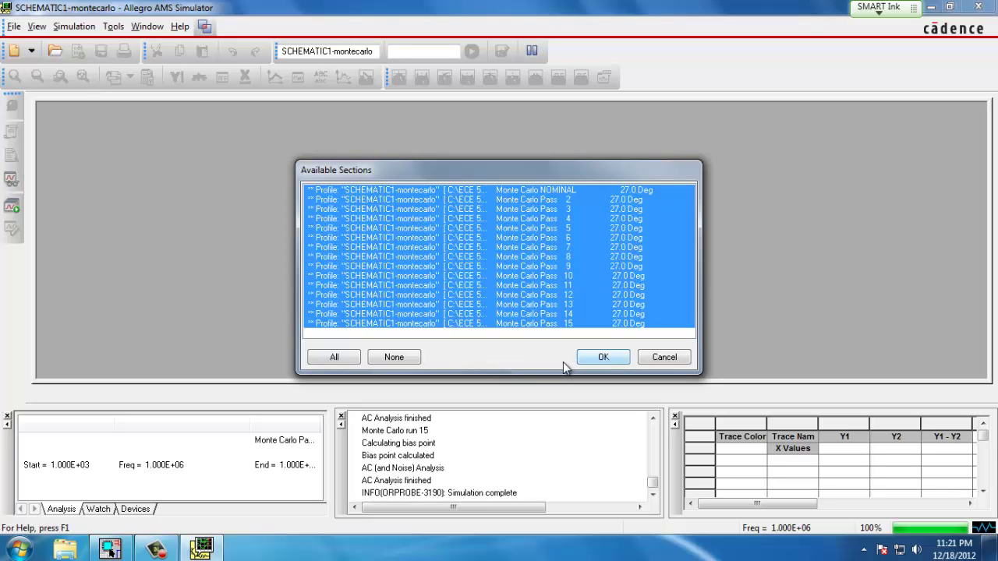
{"action": "left_click", "coordinate": [600, 360]}
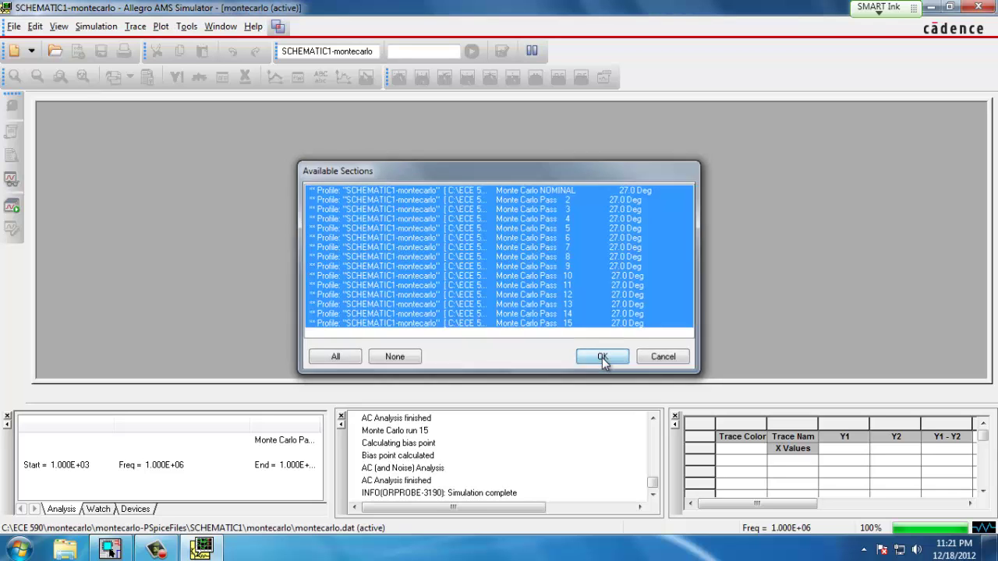
Step: Plot the source impedance in decibels with the trace expression DB(V(Vsource:+)/I(Vsource))
{"action": "left_click", "coordinate": [147, 28]}
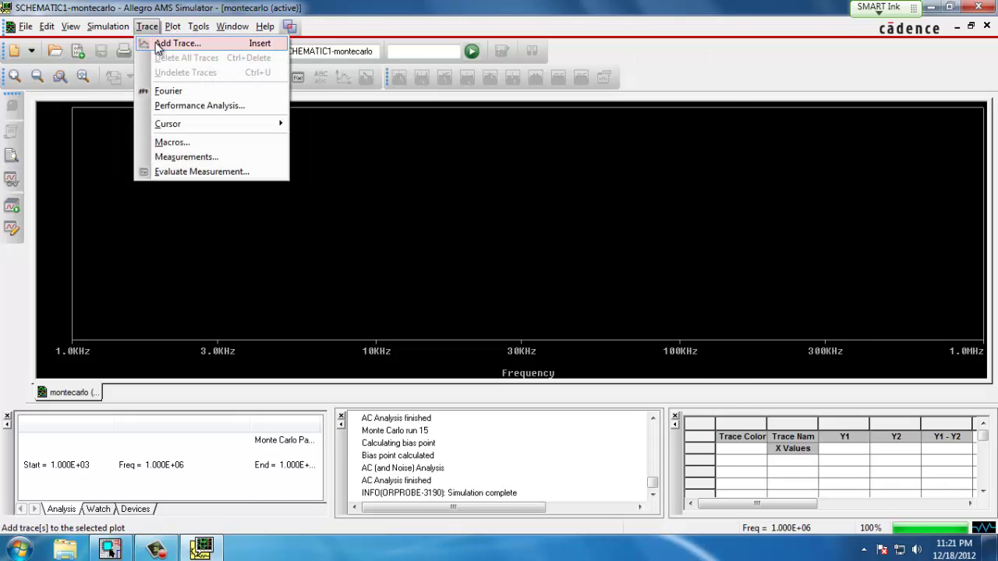
{"action": "left_click", "coordinate": [173, 44]}
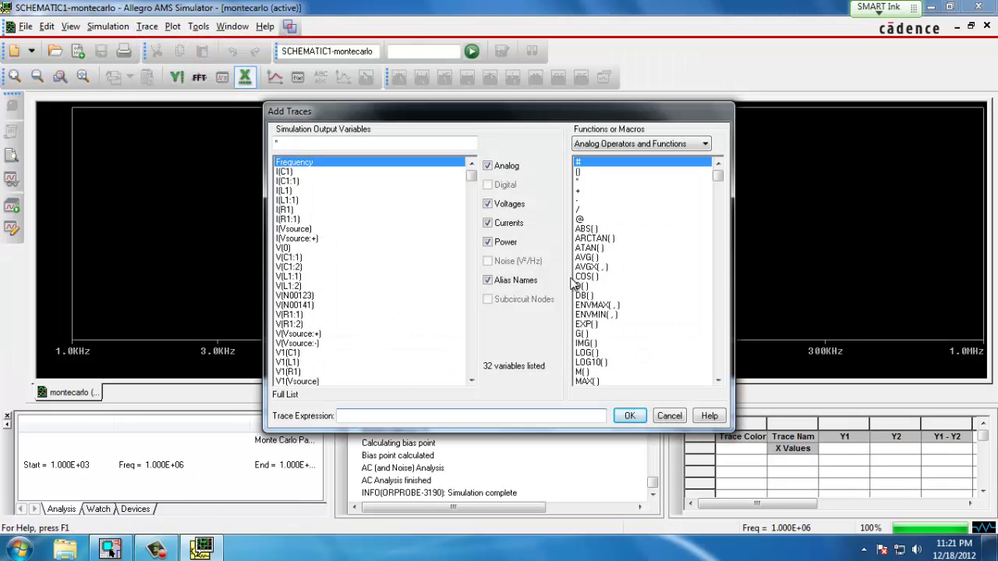
{"action": "left_click", "coordinate": [586, 297]}
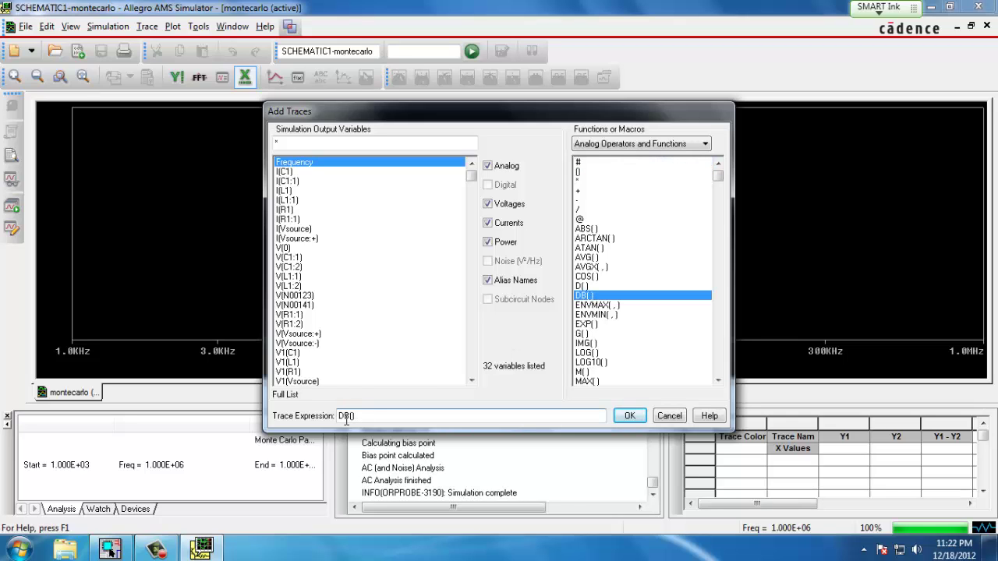
{"action": "left_click", "coordinate": [300, 335]}
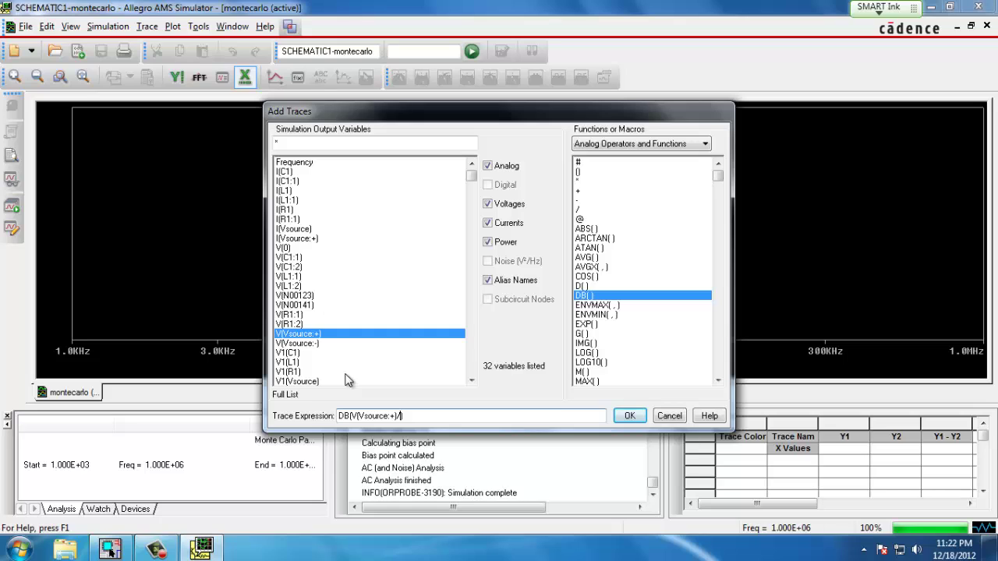
{"action": "type", "text": "/"}
{"action": "left_click", "coordinate": [300, 229]}
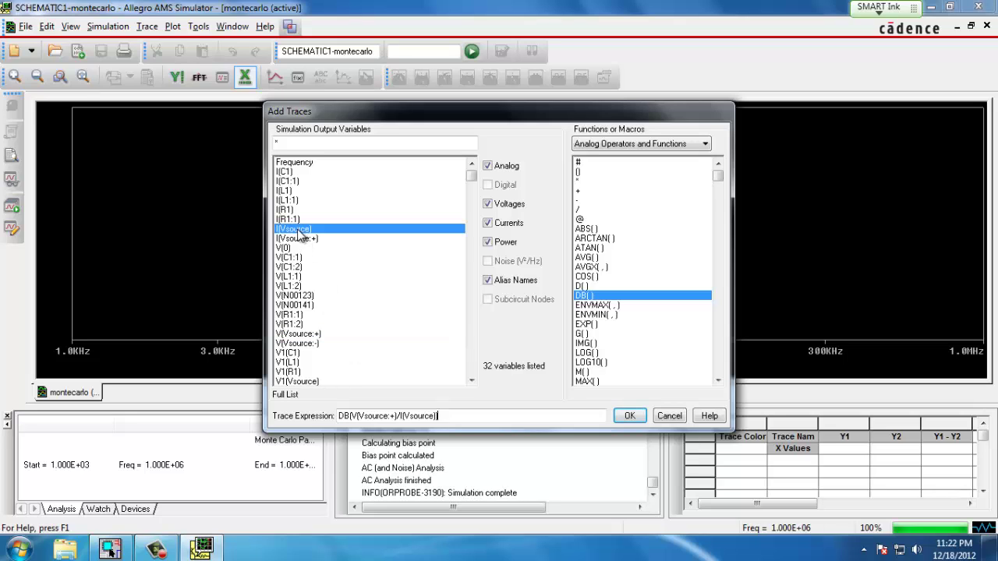
{"action": "left_click", "coordinate": [630, 417]}
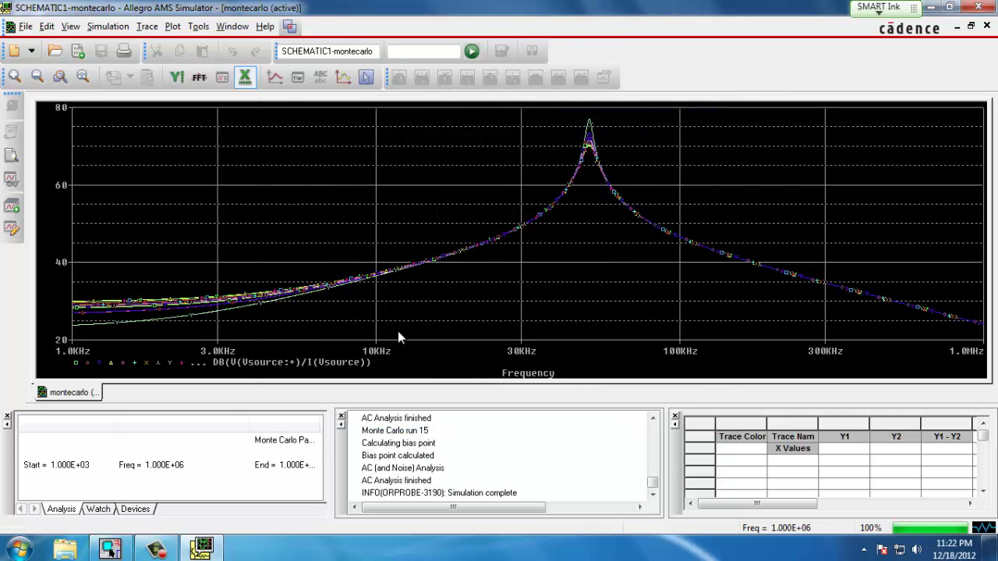
Step: Zoom in on the resonance peak around 50 kHz to compare the spread of the Monte Carlo traces
{"action": "left_click", "coordinate": [60, 75]}
{"action": "left_click", "coordinate": [627, 208]}
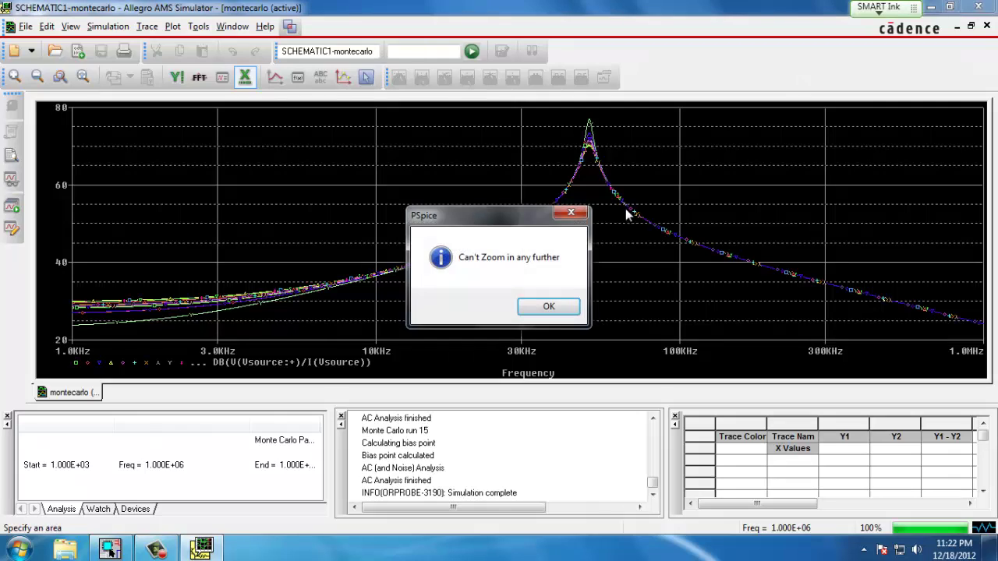
{"action": "left_click", "coordinate": [549, 307]}
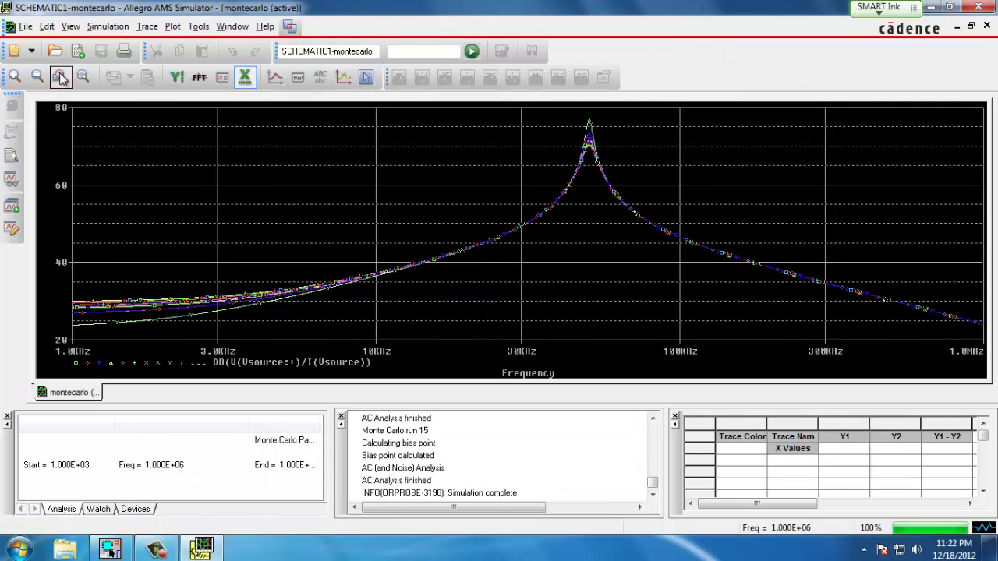
{"action": "left_click_drag", "start_coordinate": [553, 113], "coordinate": [636, 215]}
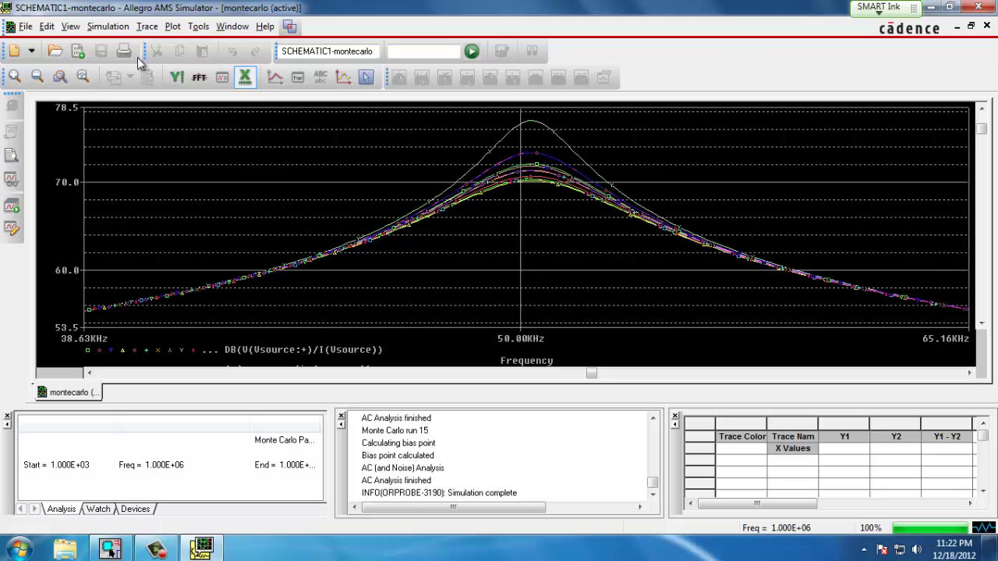
Step: Close the simulator and review the analysis types available in the montecarlo simulation profile, leaving its settings as they are
{"action": "left_click", "coordinate": [989, 7]}
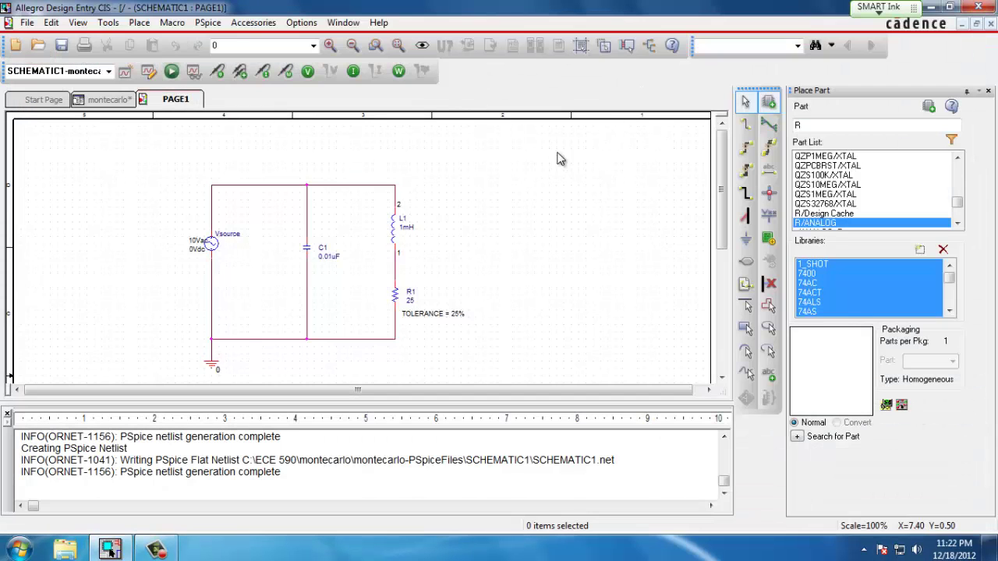
{"action": "left_click", "coordinate": [207, 23]}
{"action": "left_click", "coordinate": [137, 53]}
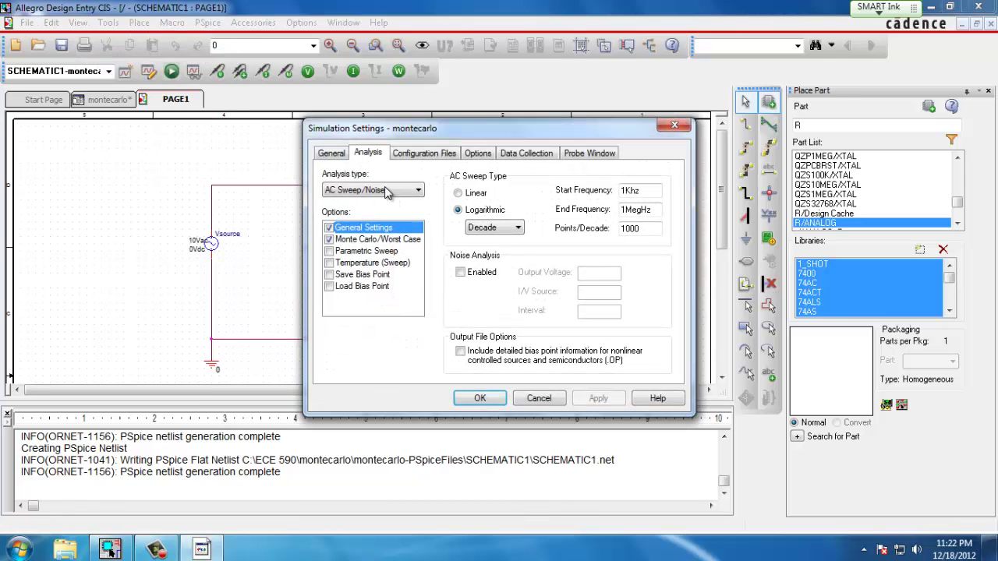
{"action": "left_click", "coordinate": [412, 191]}
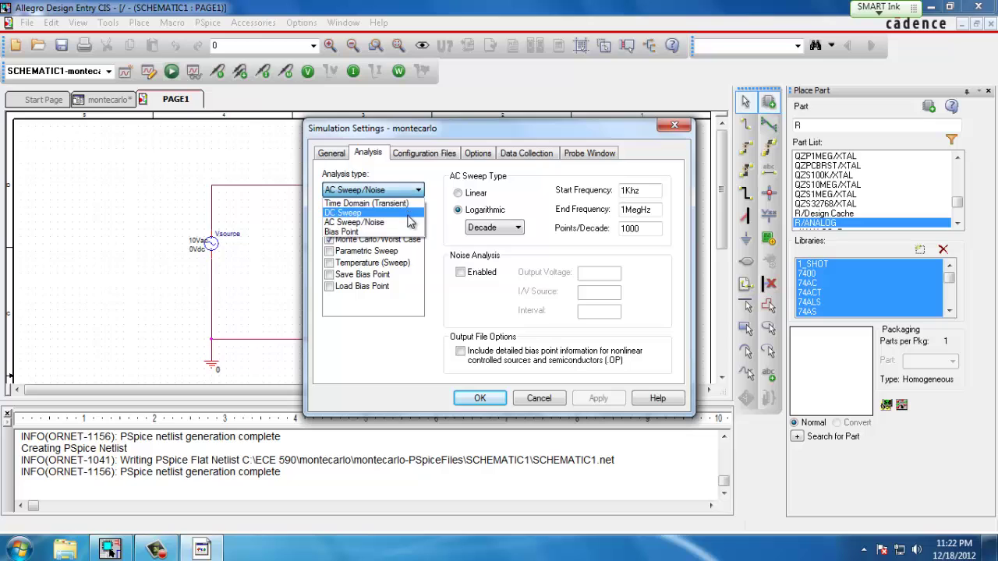
{"action": "left_click", "coordinate": [530, 407]}
{"action": "left_click", "coordinate": [529, 406]}
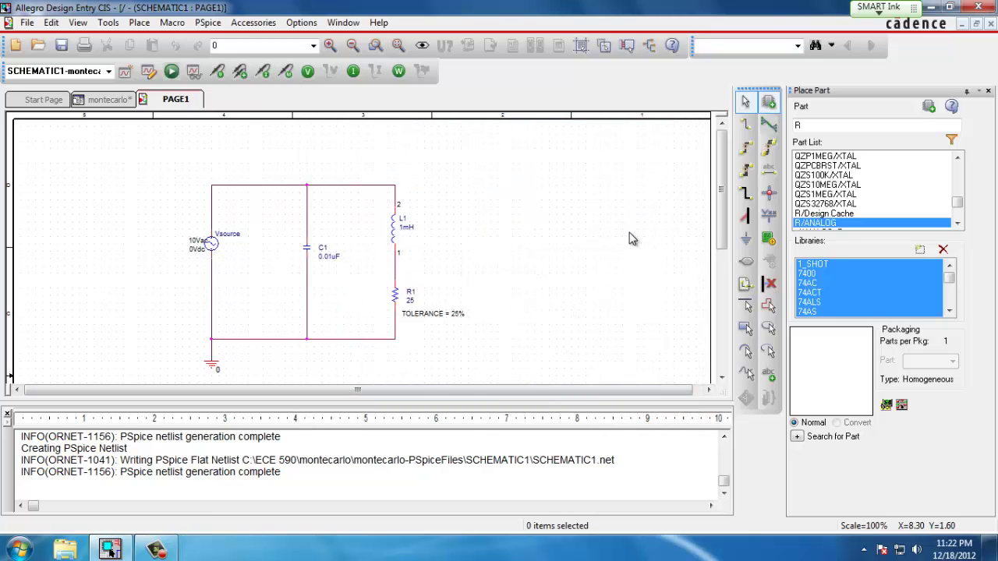
{"action": "left_click", "coordinate": [982, 9]}
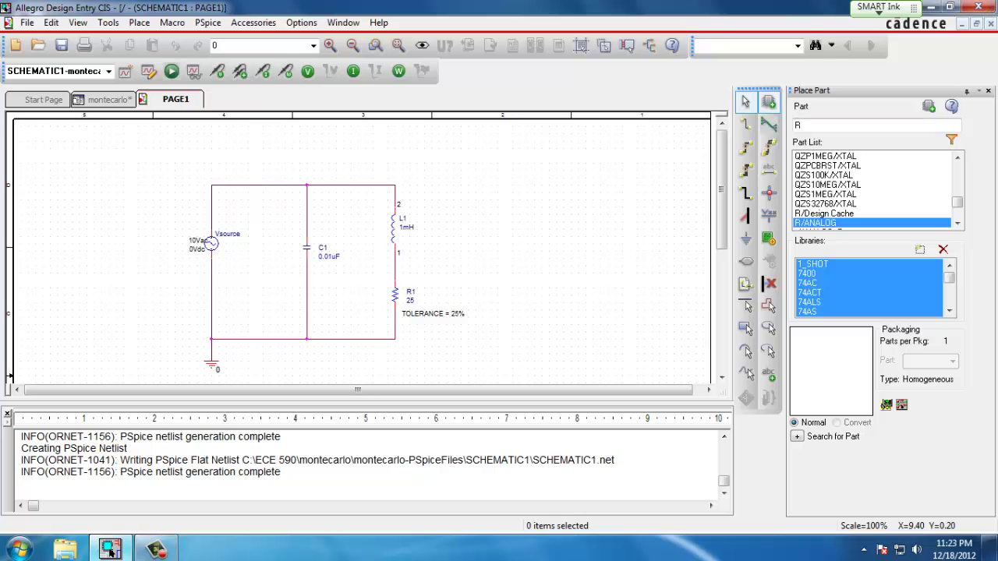